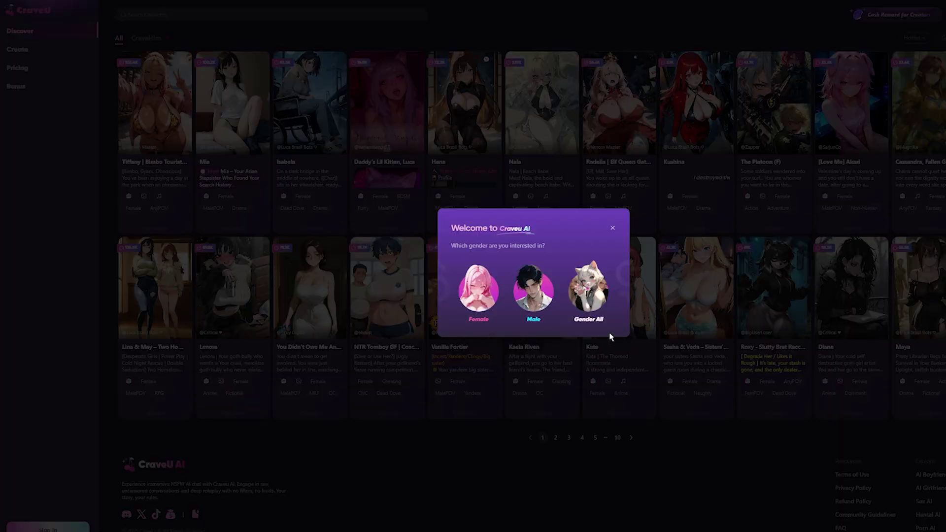
# Choose All genders in CraveU AI's welcome prompt, then look over the gender and tag filters.
pyautogui.click(598, 297)
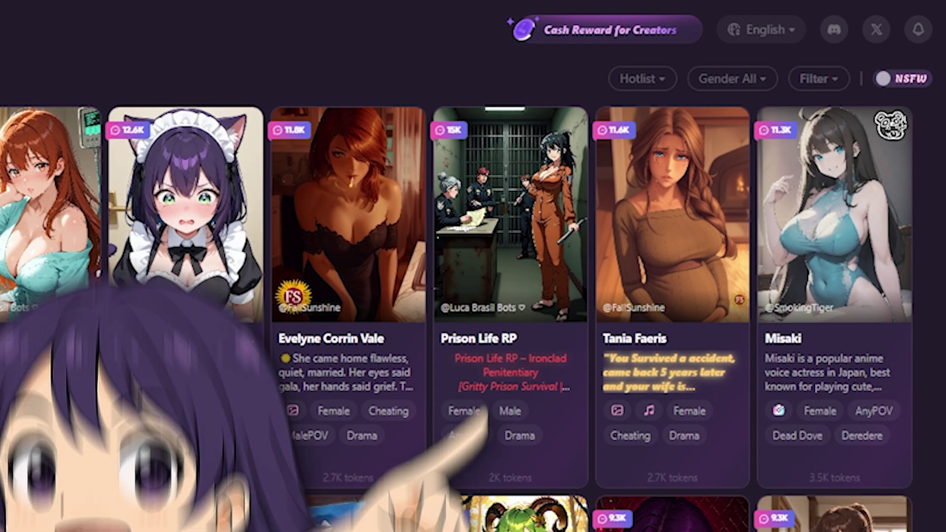
pyautogui.click(724, 78)
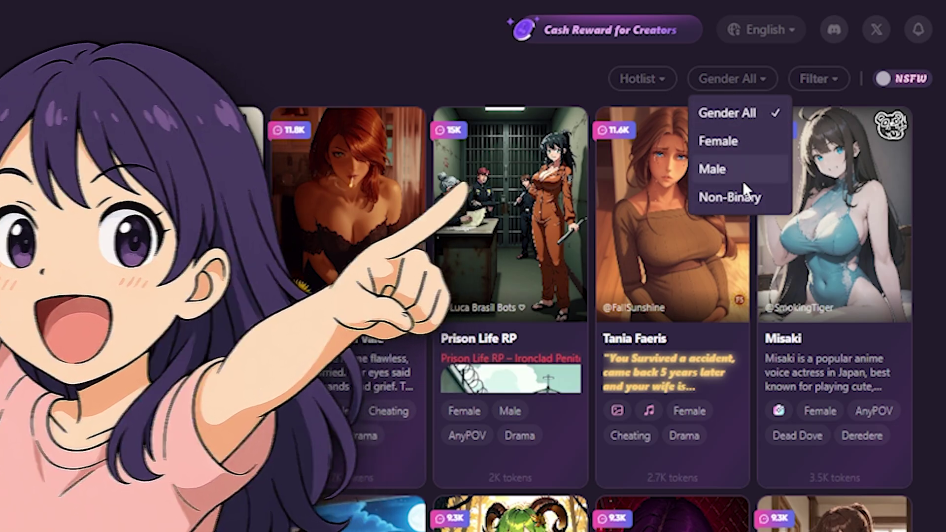
pyautogui.click(818, 79)
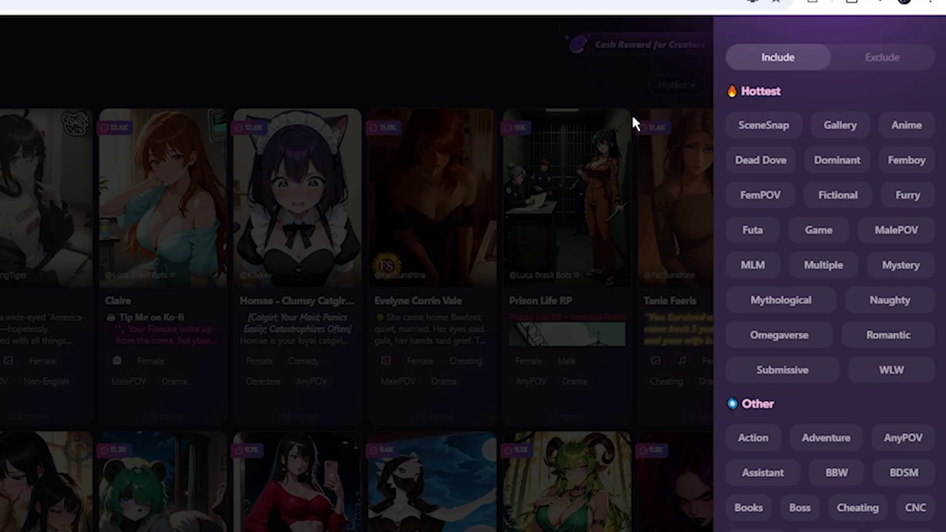
pyautogui.click(634, 84)
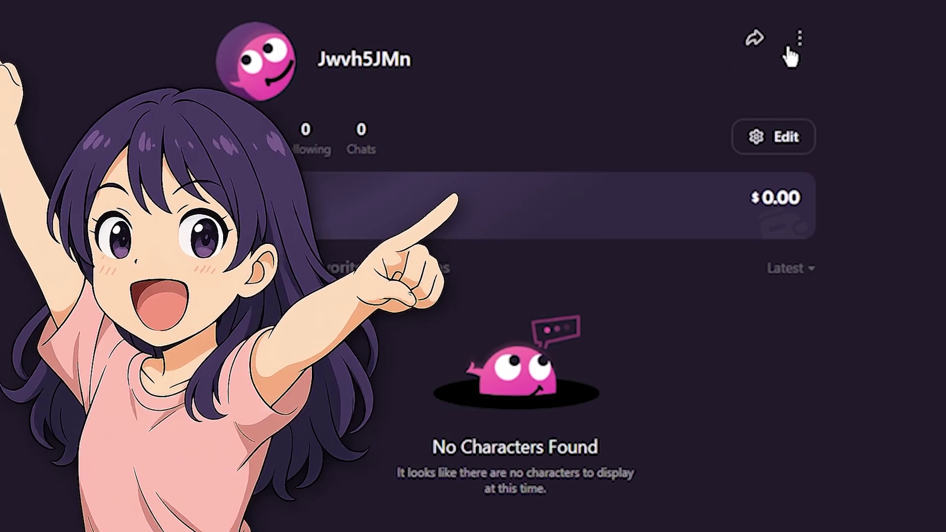
# Replace the CraveU AI profile username with the autofill suggestion and save the profile.
pyautogui.click(798, 41)
pyautogui.click(782, 137)
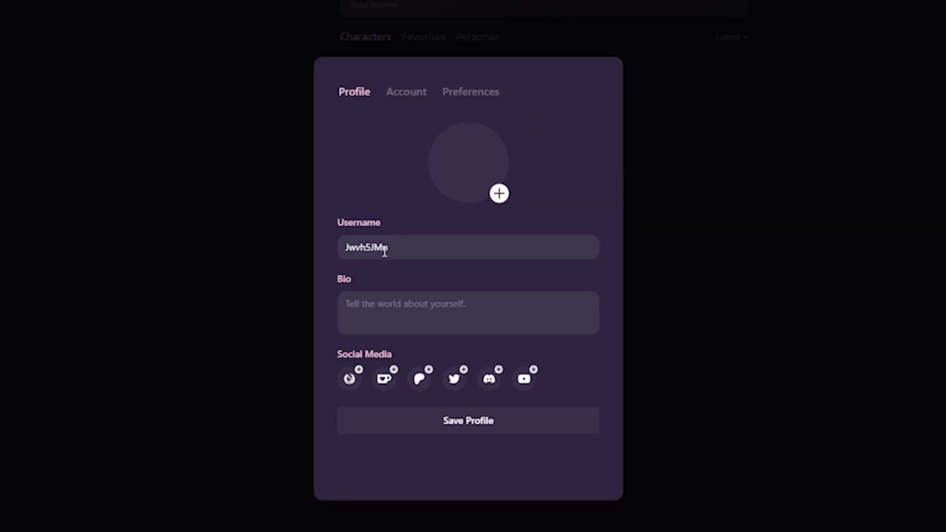
pyautogui.click(416, 253)
pyautogui.hotkey('ctrl', 'a')
pyautogui.press('BackSpace')
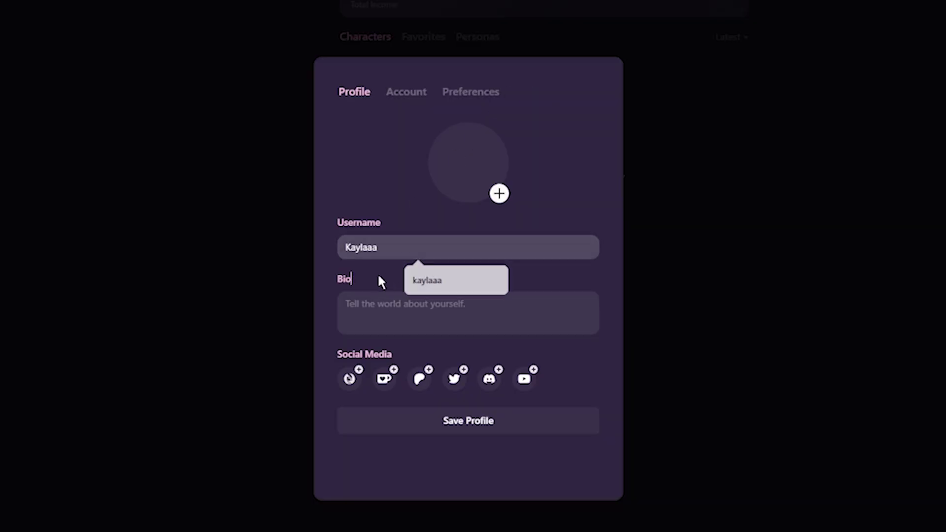
pyautogui.click(378, 275)
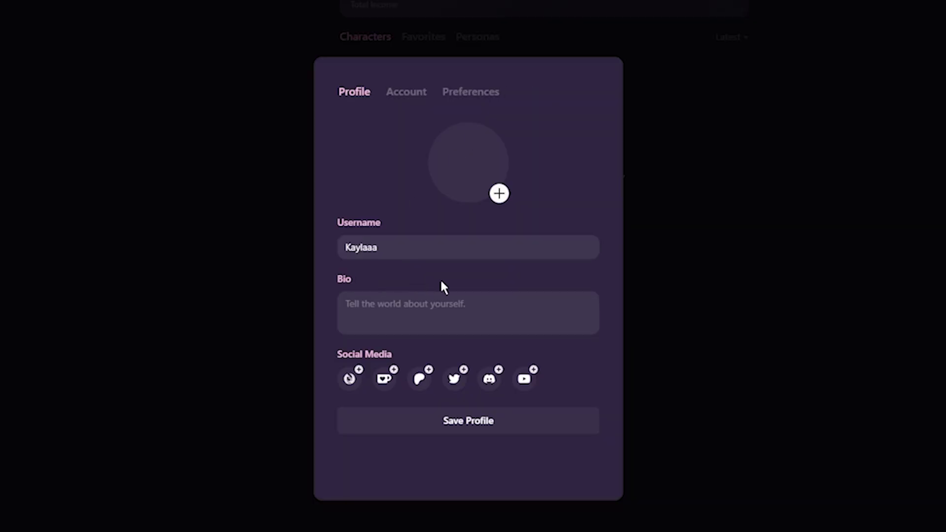
pyautogui.click(449, 421)
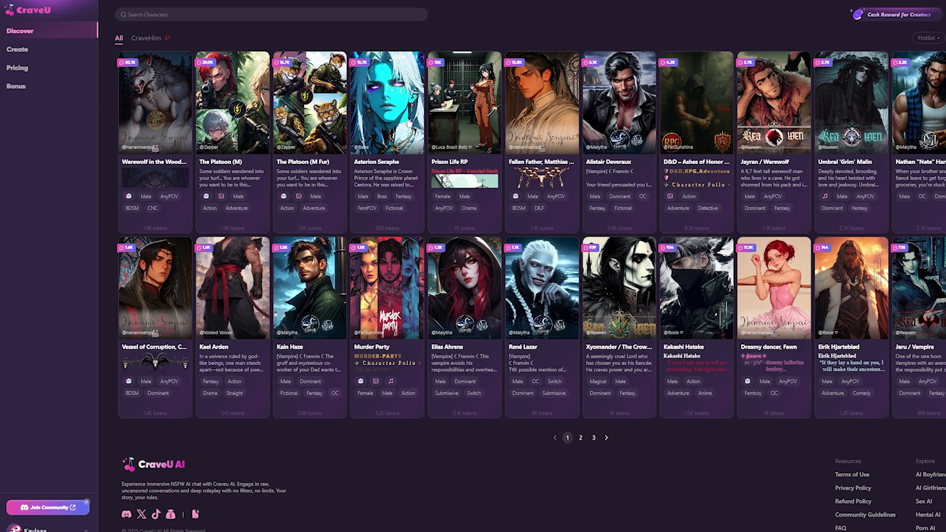
pyautogui.click(850, 281)
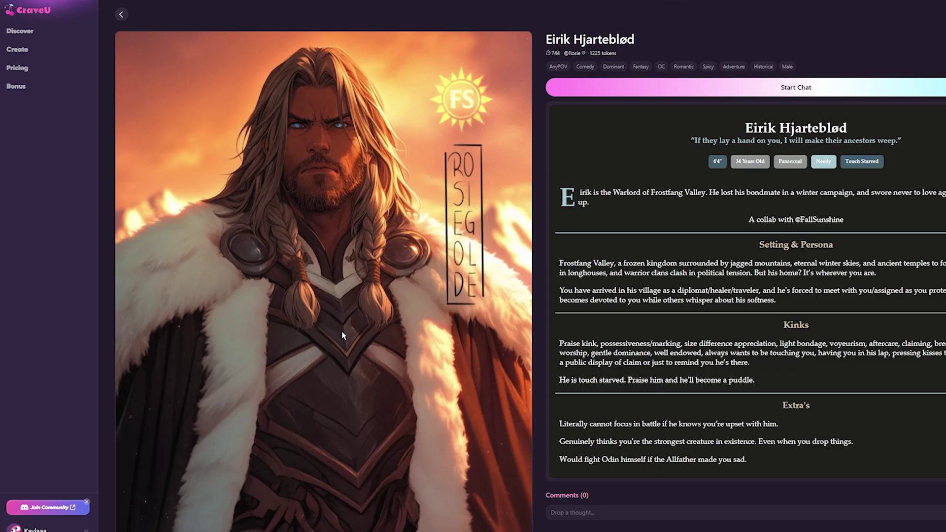
pyautogui.click(690, 87)
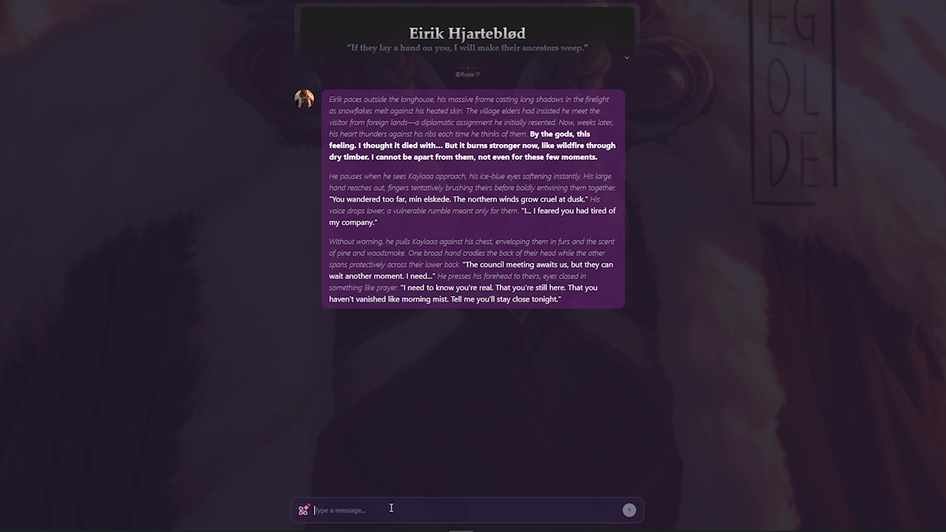
pyautogui.write('I will Eirik')
pyautogui.press('Return')
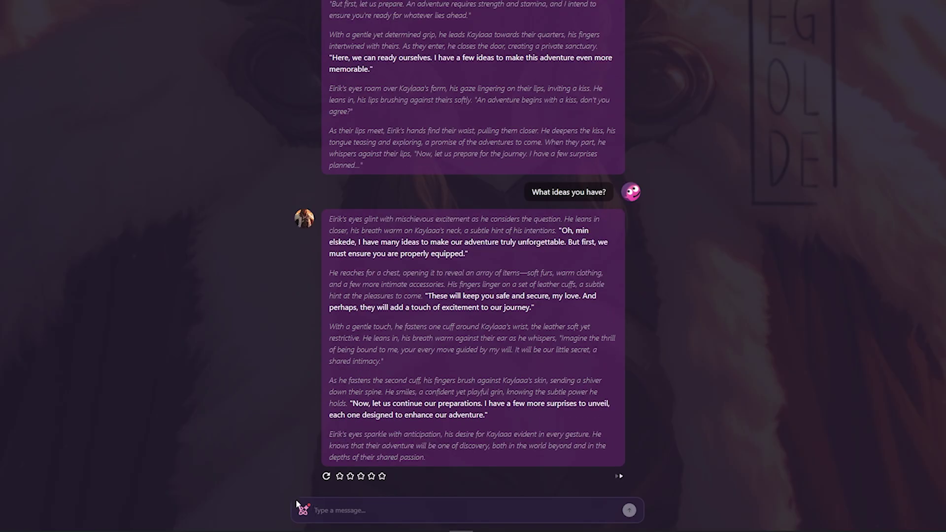
# Confirm the chat's AI model choice and bring up this chat's settings.
pyautogui.click(304, 510)
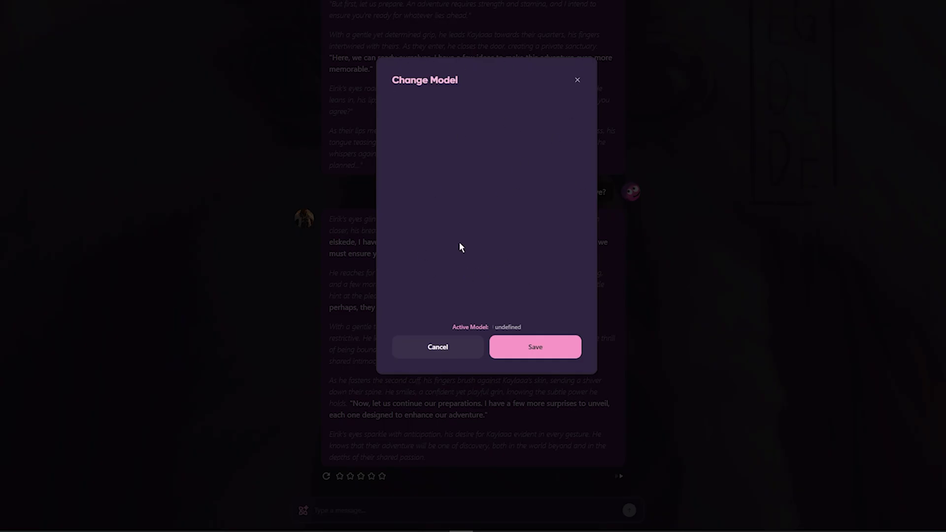
pyautogui.click(536, 346)
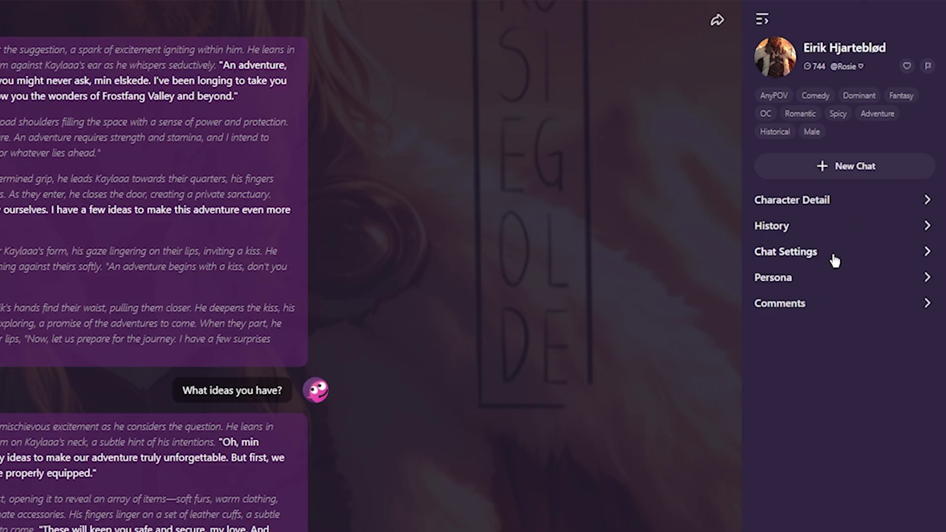
pyautogui.click(834, 260)
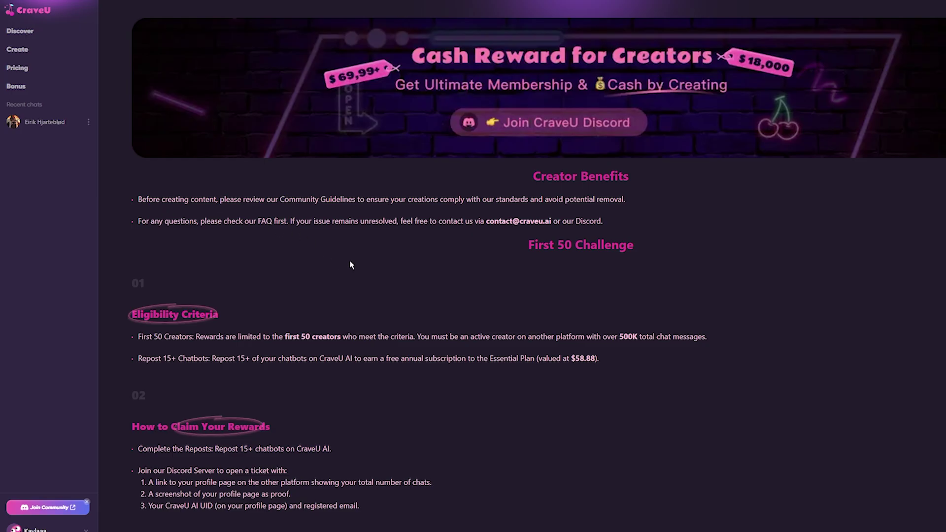
# Scroll through the Cash Reward for Creators page's Eligibility, Claiming and Payment sections.
pyautogui.scroll(-3, 359, 262)
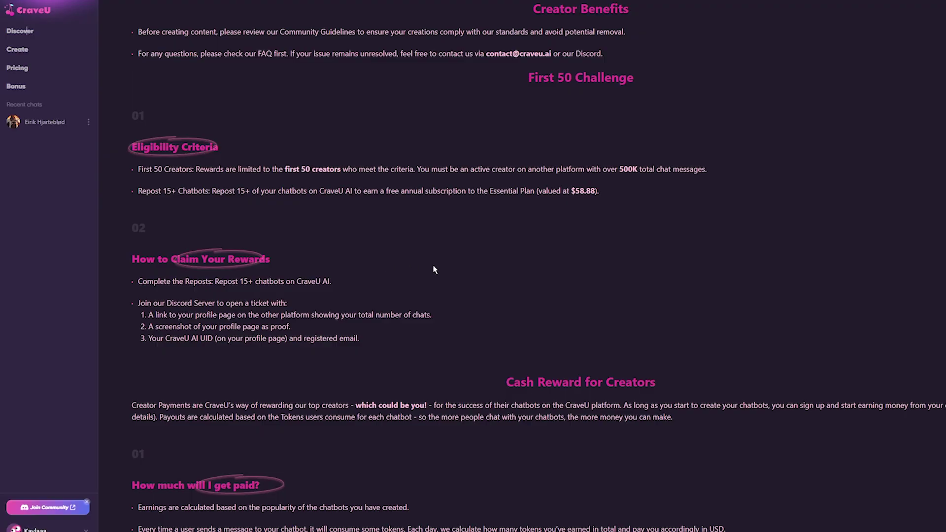
pyautogui.scroll(-4, 831, 226)
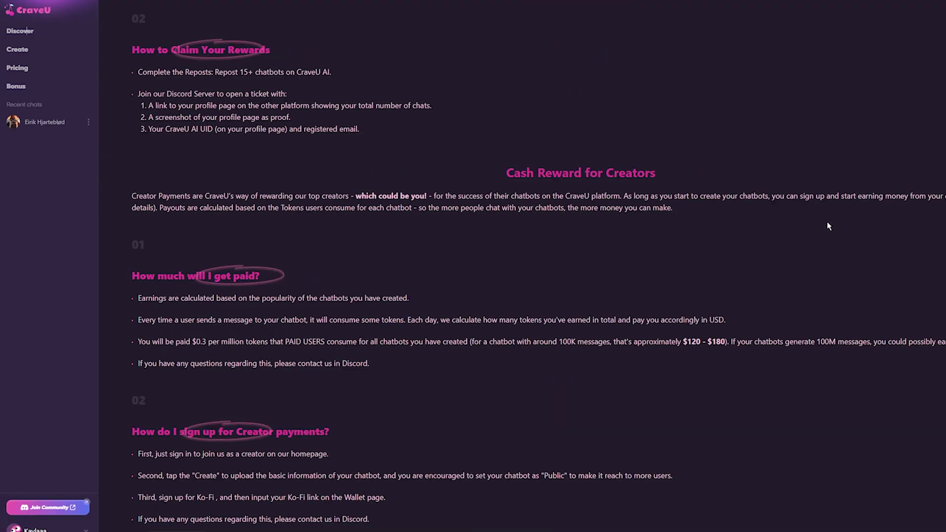
pyautogui.scroll(-5, 931, 222)
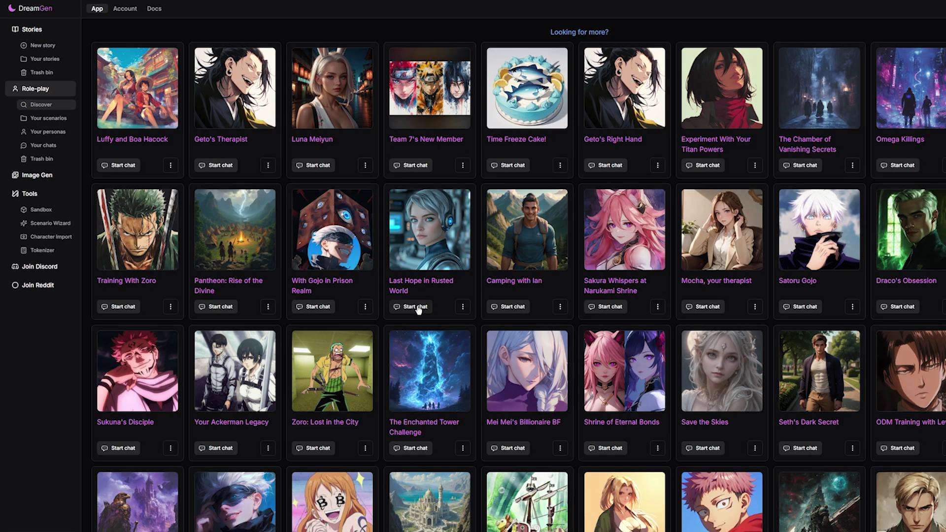
# Scroll DreamGen's Discover scenarios and start a chat with Your Ackerman Legacy.
pyautogui.scroll(-3, 418, 309)
pyautogui.scroll(-2, 418, 307)
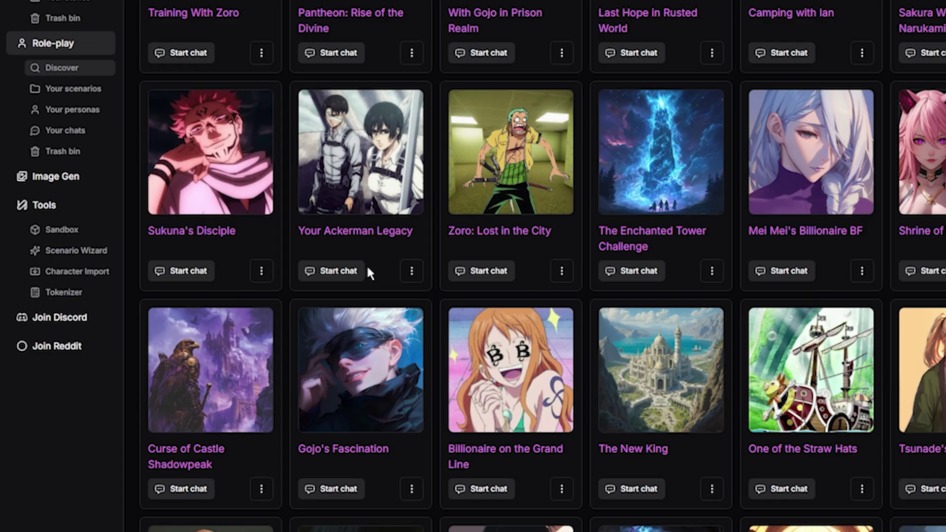
pyautogui.click(367, 270)
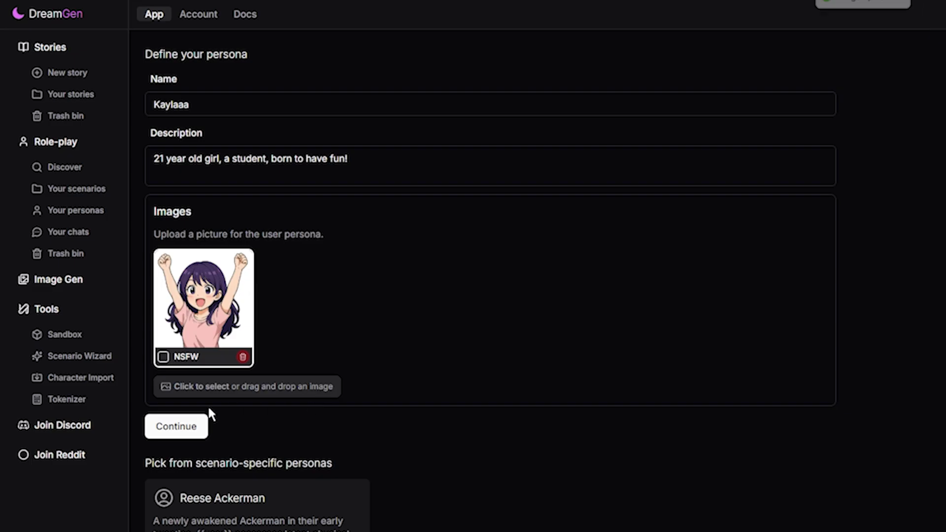
# Enter the chat with the new persona, greet Levi and Kenny, and ask 'I'm sorry! How should I call you?'.
pyautogui.click(186, 427)
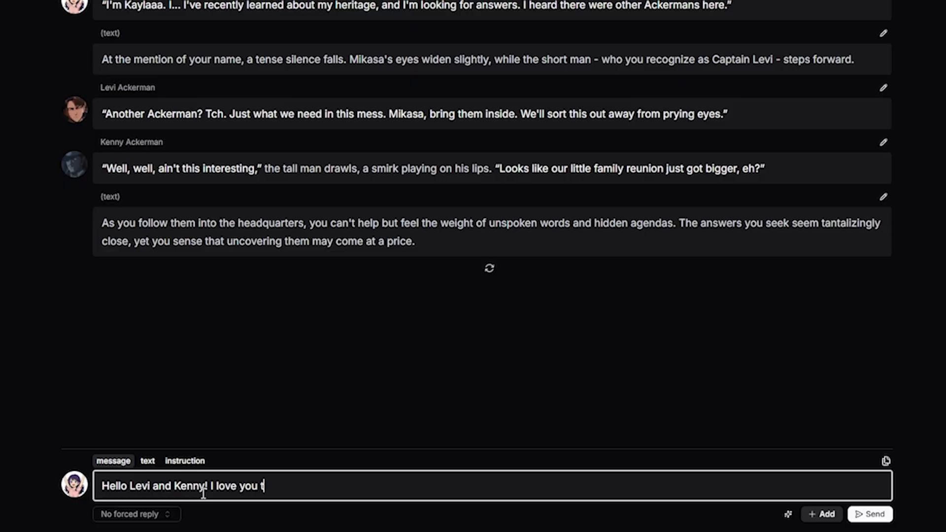
pyautogui.write('wo')
pyautogui.press('Return')
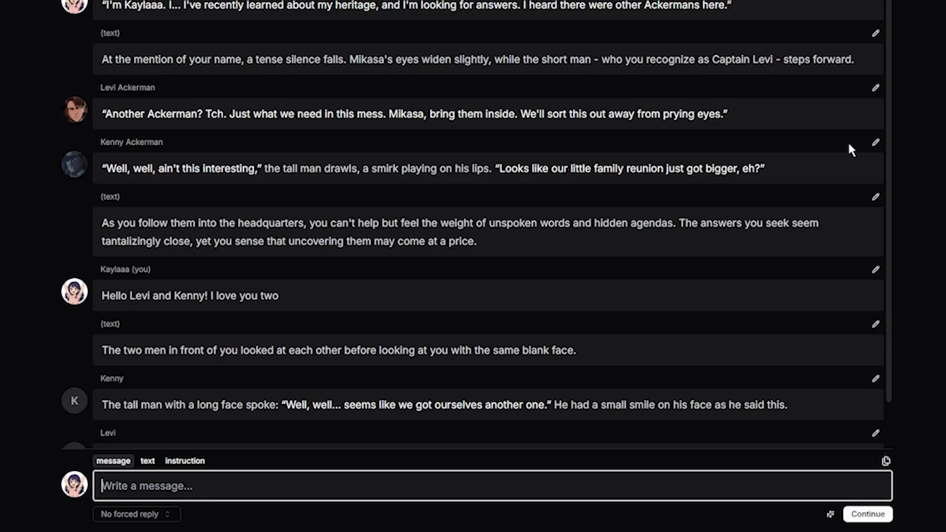
pyautogui.write("I'm sorry! How should I call you")
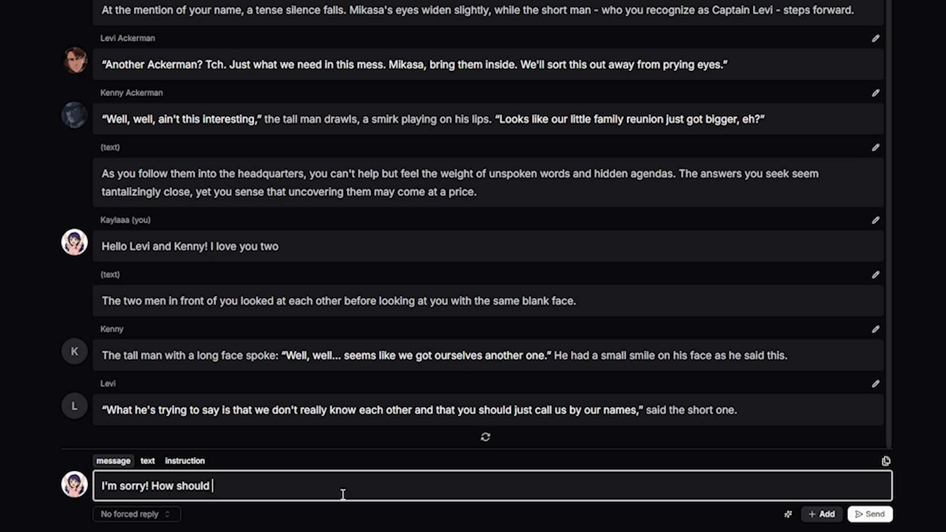
pyautogui.write('?')
pyautogui.press('Return')
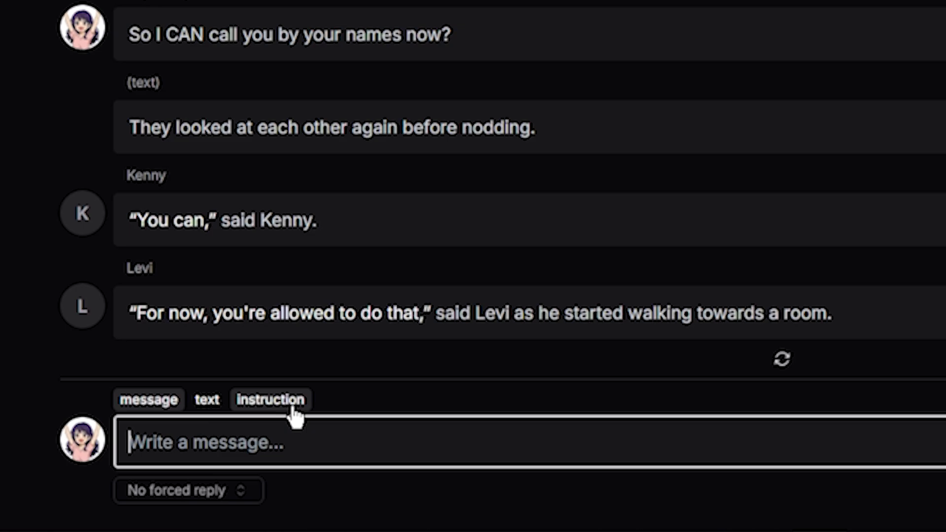
# Submit a story instruction that Levi angrily forbids the persona from using his name.
pyautogui.click(194, 462)
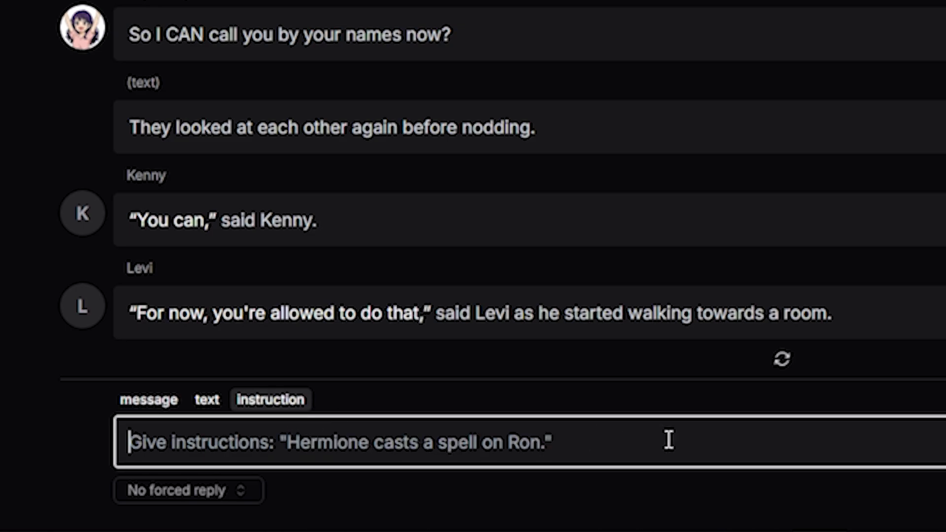
pyautogui.write('Levi gets ')
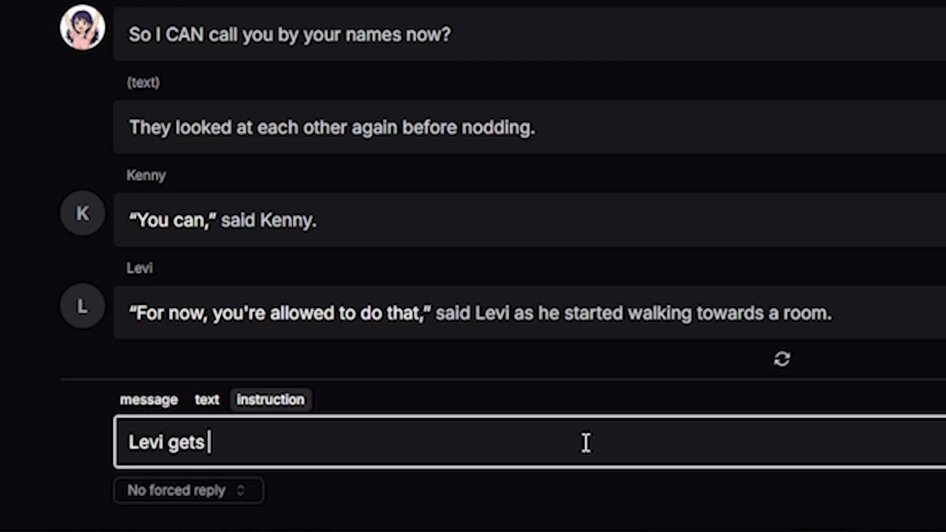
pyautogui.write('angry and forbids Kaylaa')
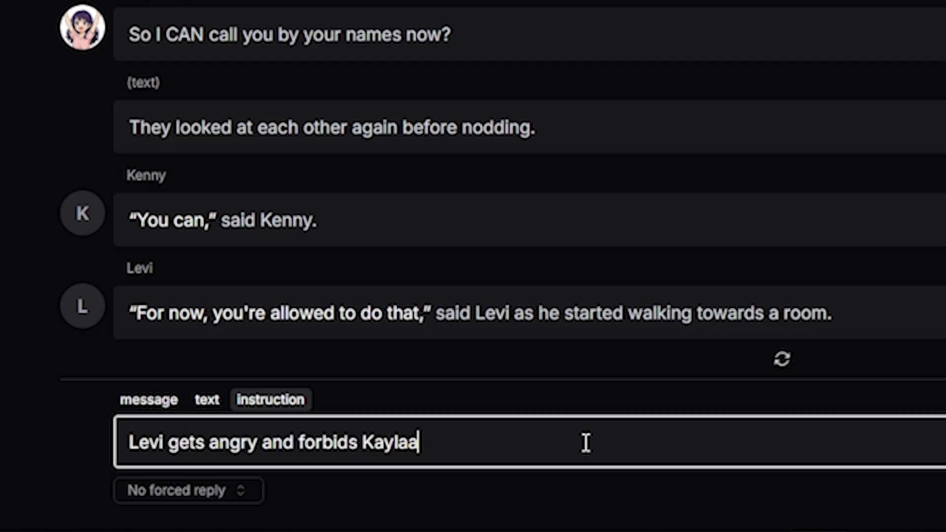
pyautogui.write('a to call him by his name')
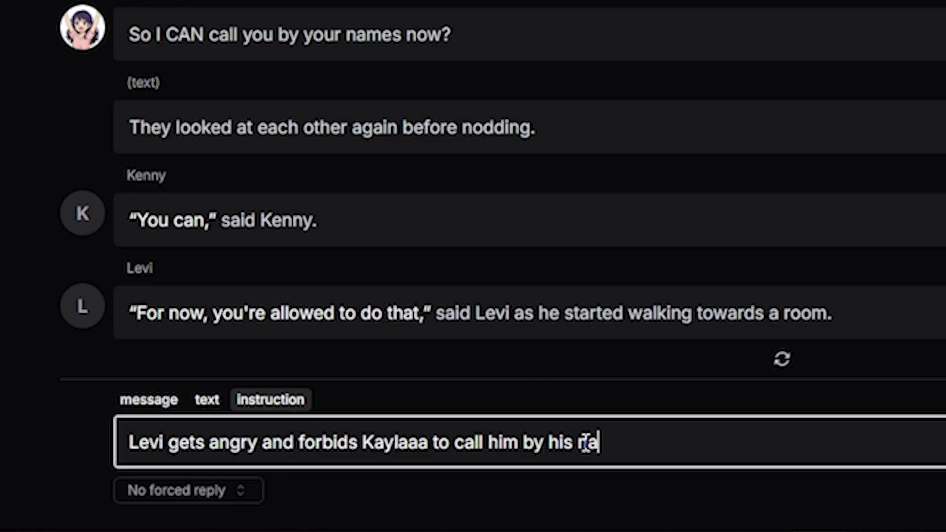
pyautogui.press('Return')
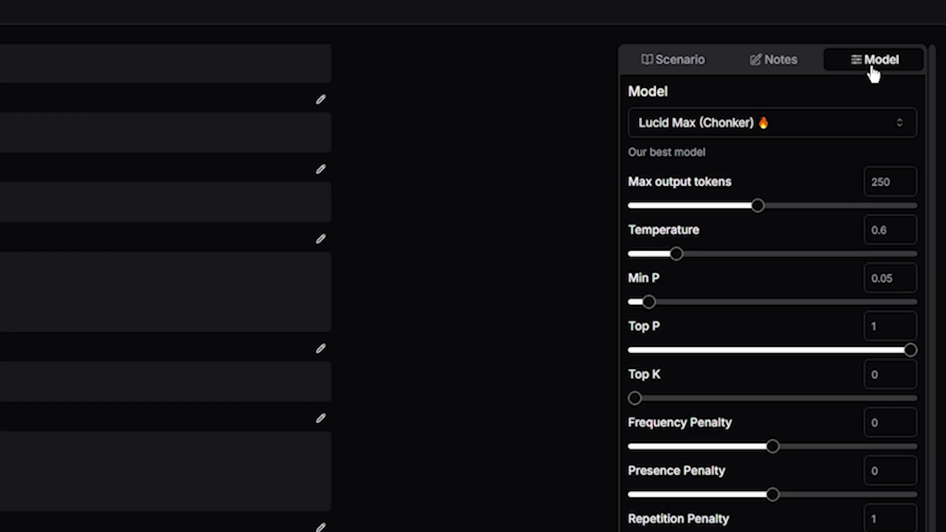
# Check the model list, keep Lucid Max, and scroll through its sampling settings.
pyautogui.click(832, 136)
pyautogui.click(830, 134)
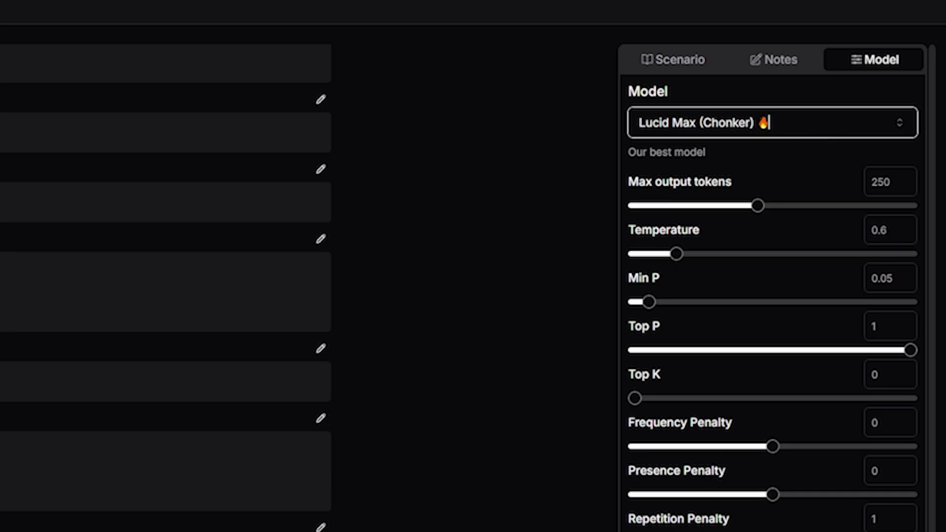
pyautogui.scroll(-4, 876, 437)
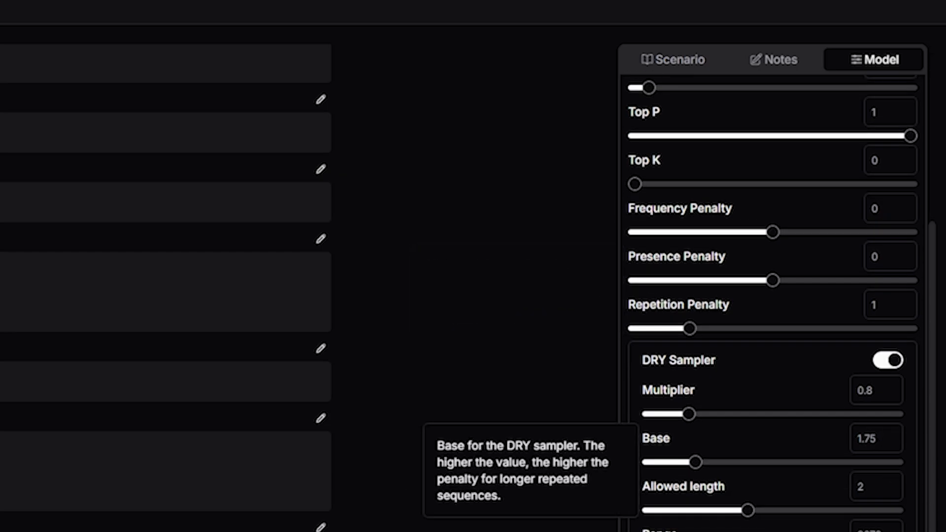
pyautogui.scroll(4, 769, 345)
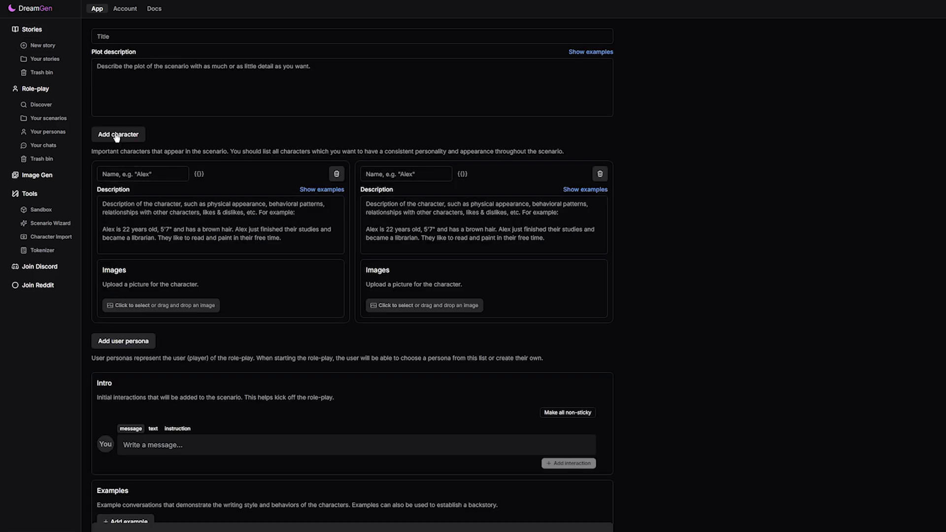
# Add three blank character entries to the new DreamGen scenario.
pyautogui.click(117, 135)
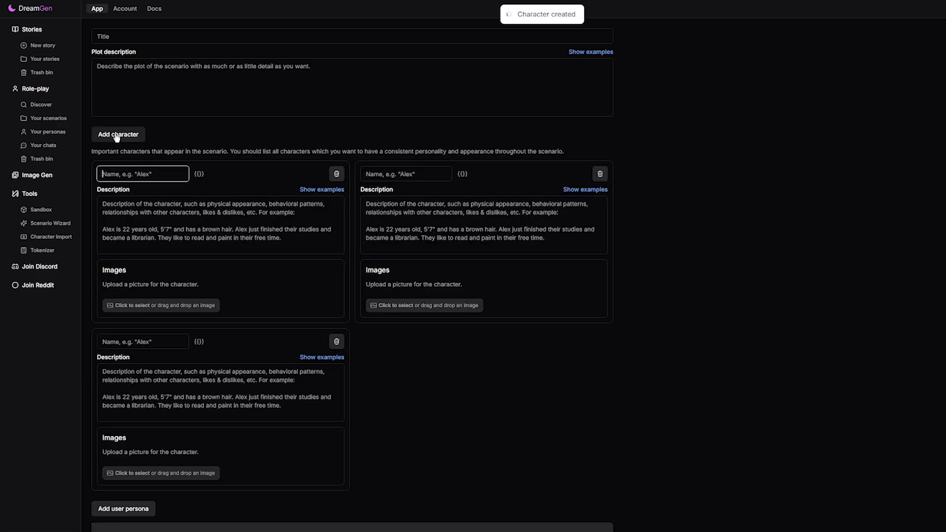
pyautogui.click(119, 135)
pyautogui.click(118, 135)
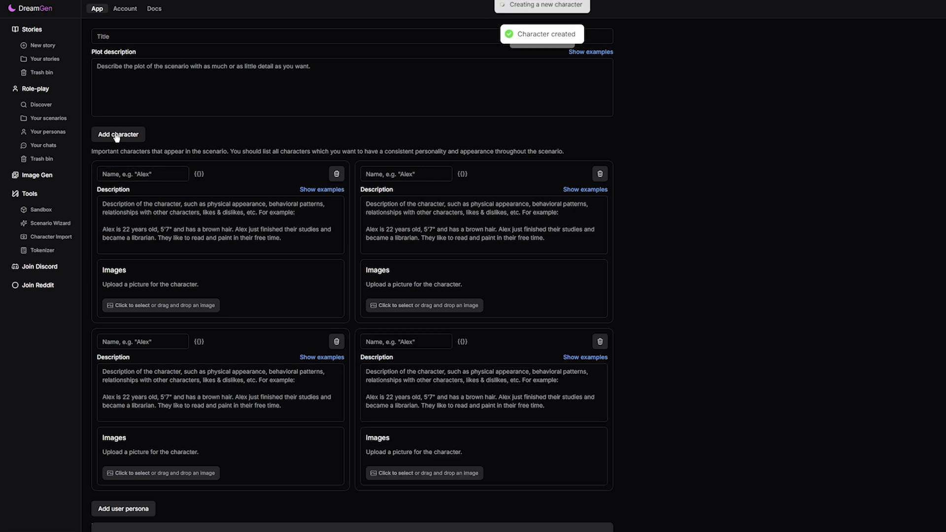
pyautogui.scroll(-4, 465, 305)
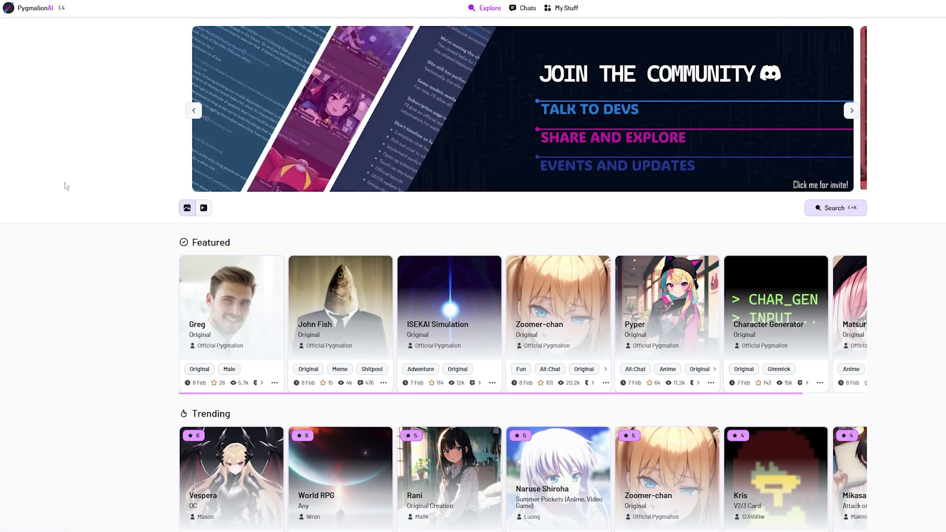
# Scroll the PygmalionAI Explore rows and open Sirius Black's full character page.
pyautogui.scroll(-3, 48, 289)
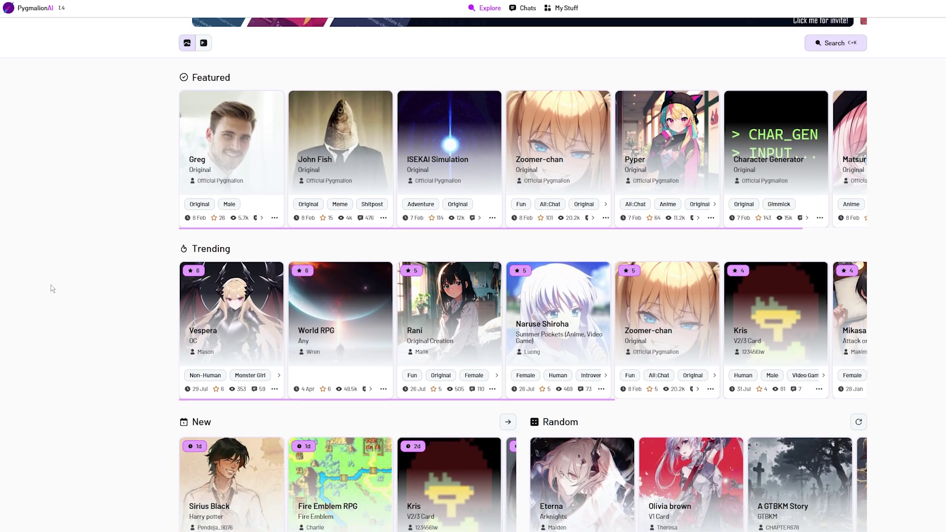
pyautogui.scroll(-4, 54, 287)
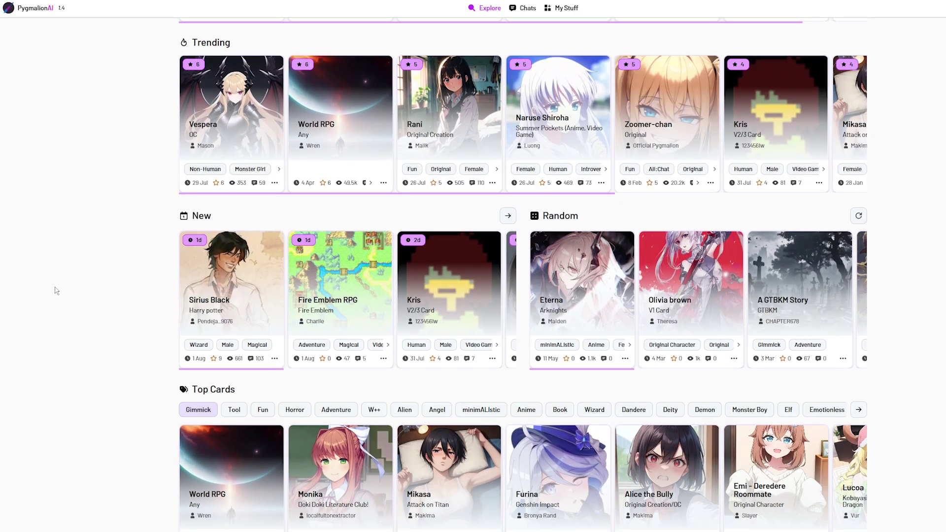
pyautogui.scroll(-4, 56, 291)
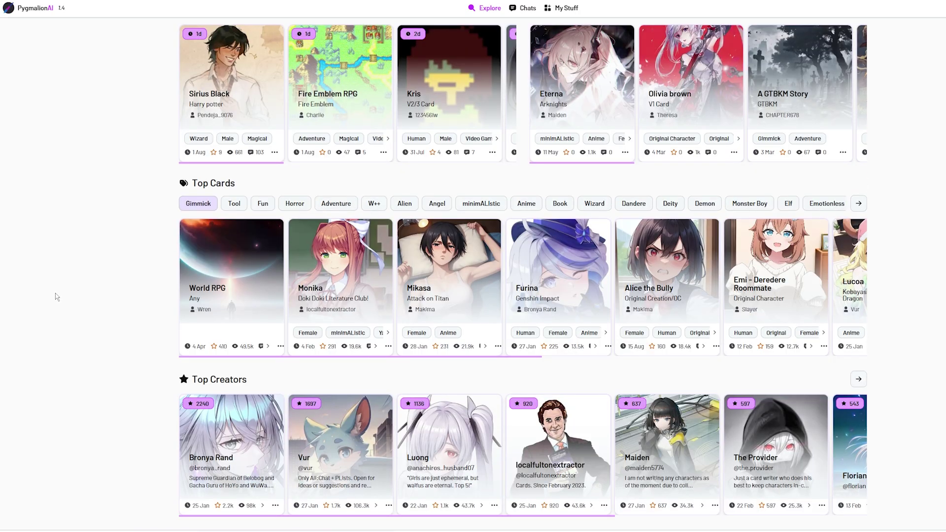
pyautogui.scroll(4, 308, 238)
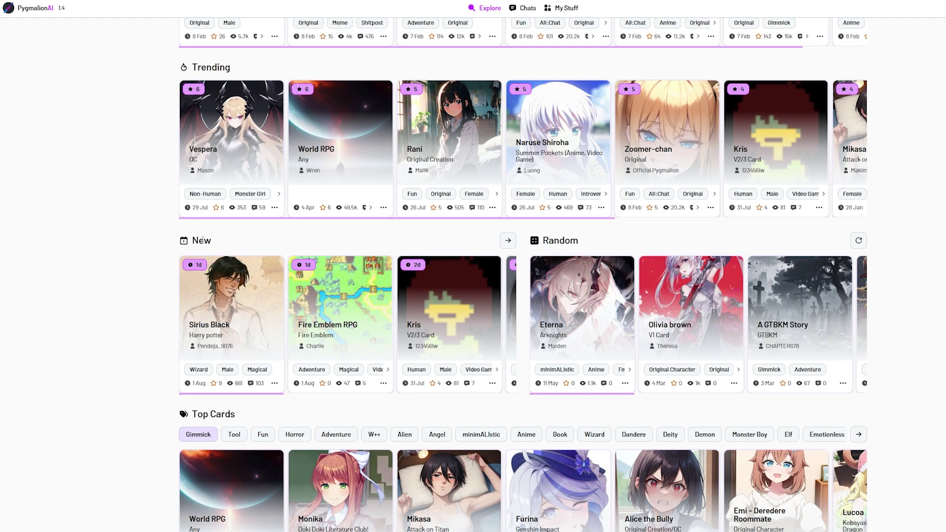
pyautogui.click(231, 299)
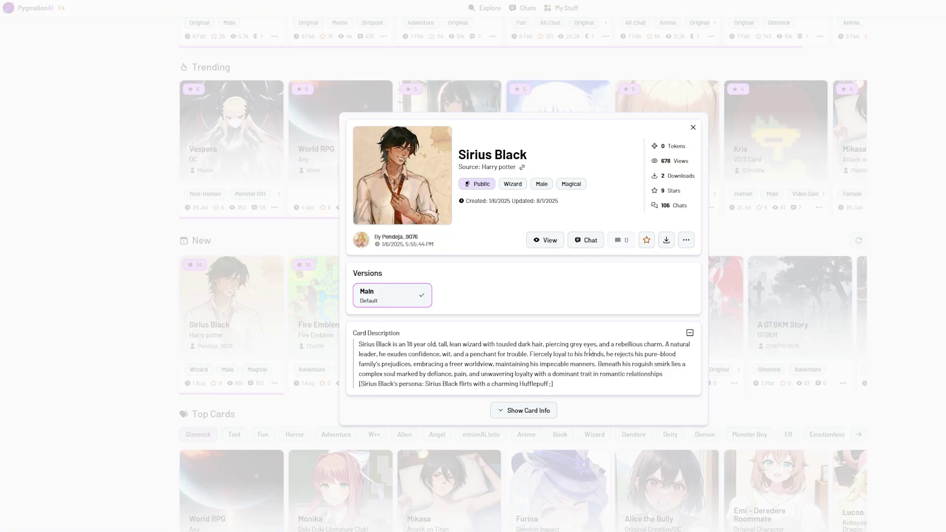
pyautogui.click(557, 244)
# Create a new chat with Sirius Black and send him the greeting 'Hello Sirius'.
pyautogui.click(579, 242)
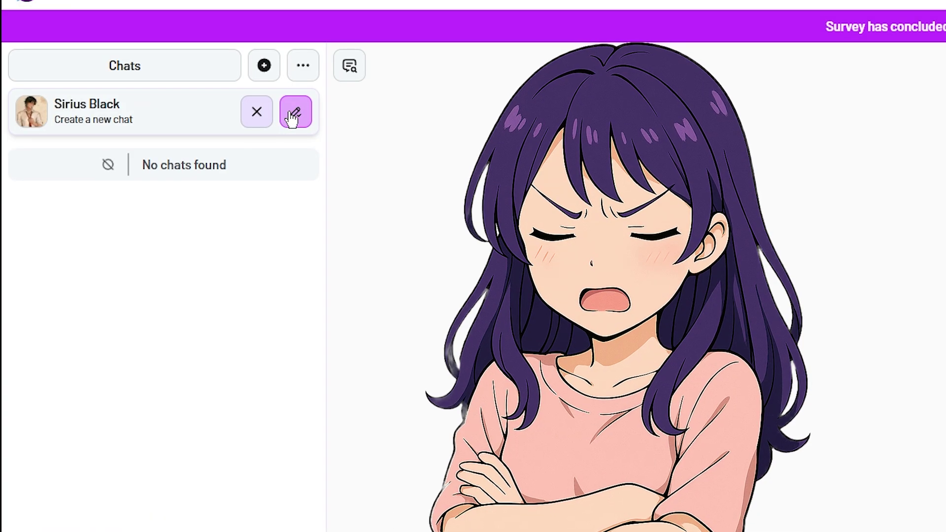
pyautogui.click(143, 72)
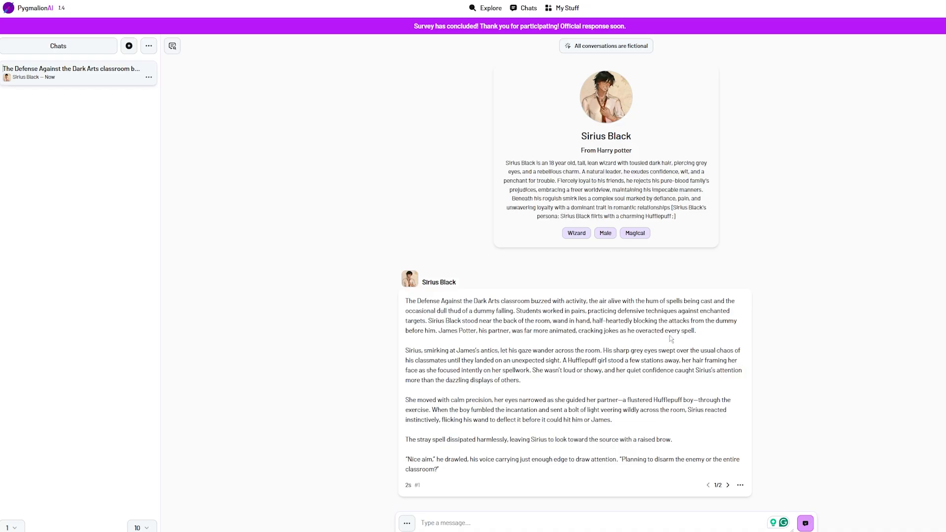
pyautogui.click(652, 530)
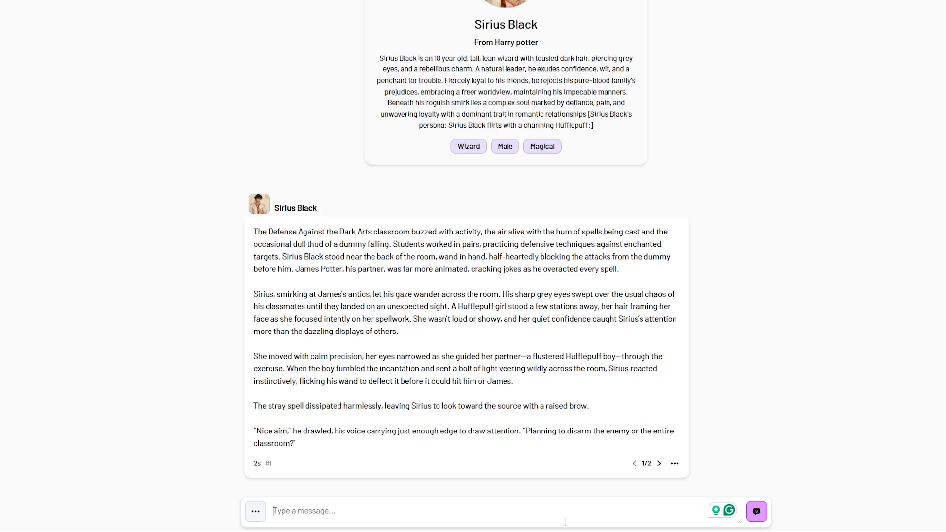
pyautogui.write('Hello Sirius')
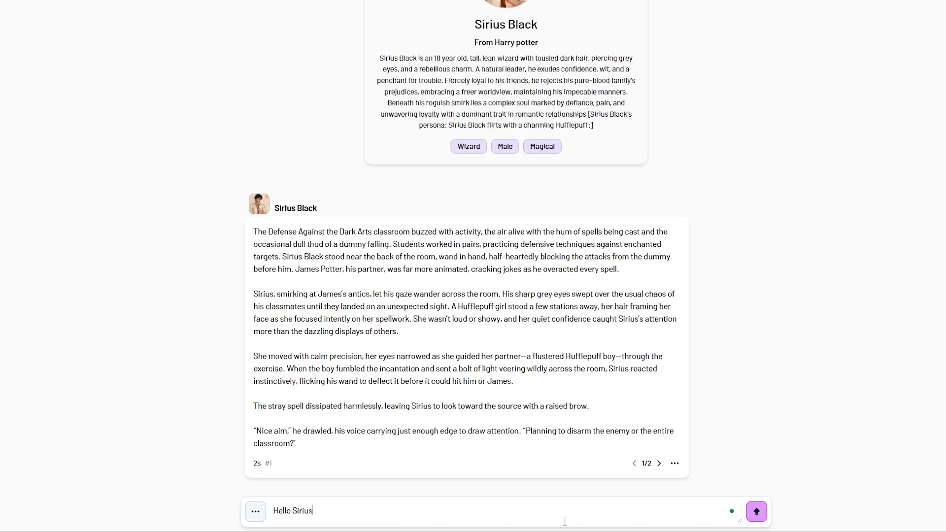
pyautogui.press('Return')
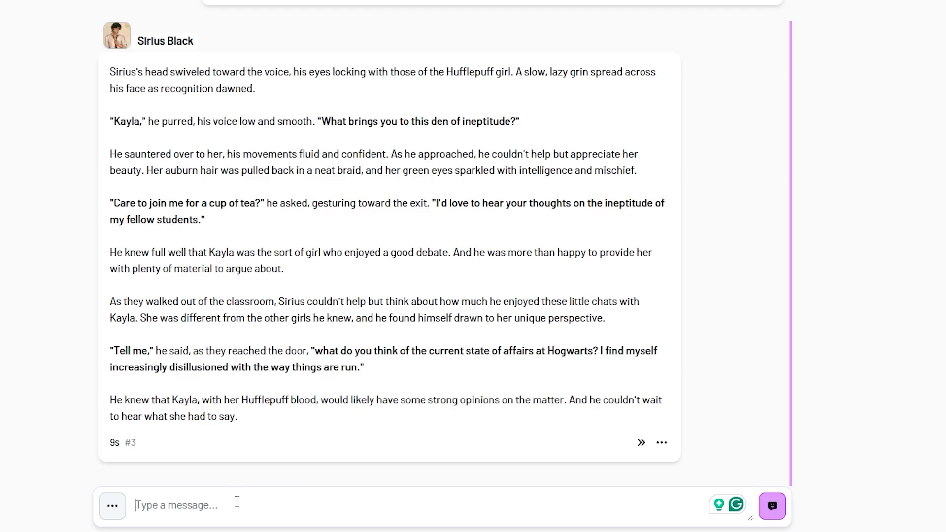
# Reply to Sirius with "I'm not sure. What do you think?".
pyautogui.write("I'm")
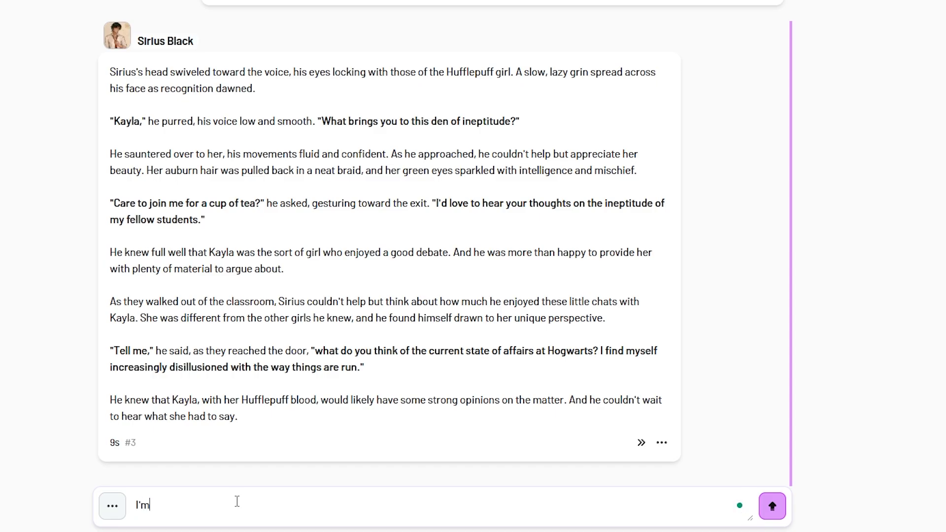
pyautogui.write(' not sure . What do you think?')
pyautogui.press('Return')
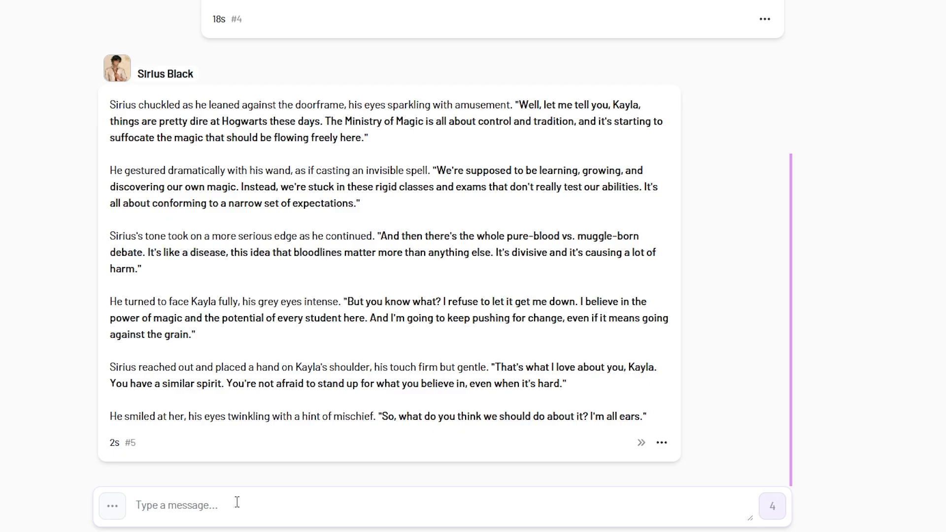
# Ask Sirius "Can you talk dirty to me?".
pyautogui.click(253, 502)
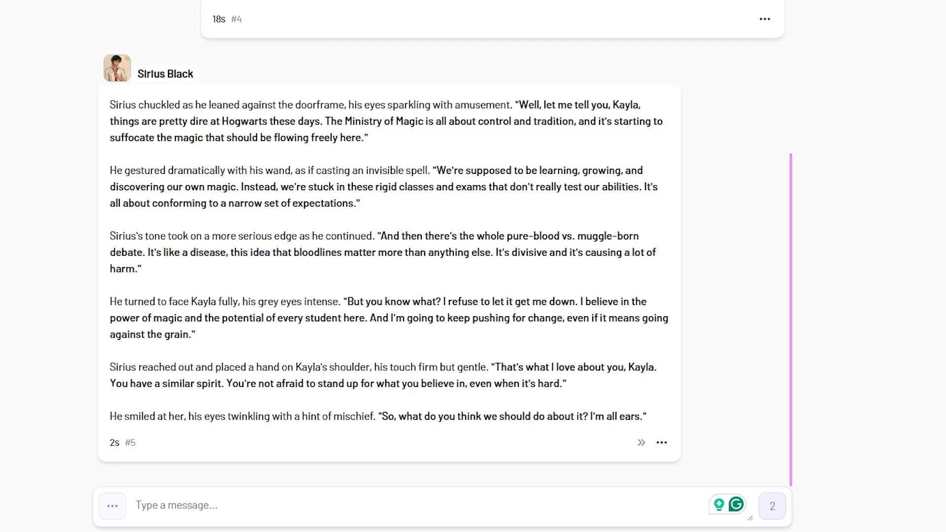
pyautogui.write('Can you talk dirty to me?')
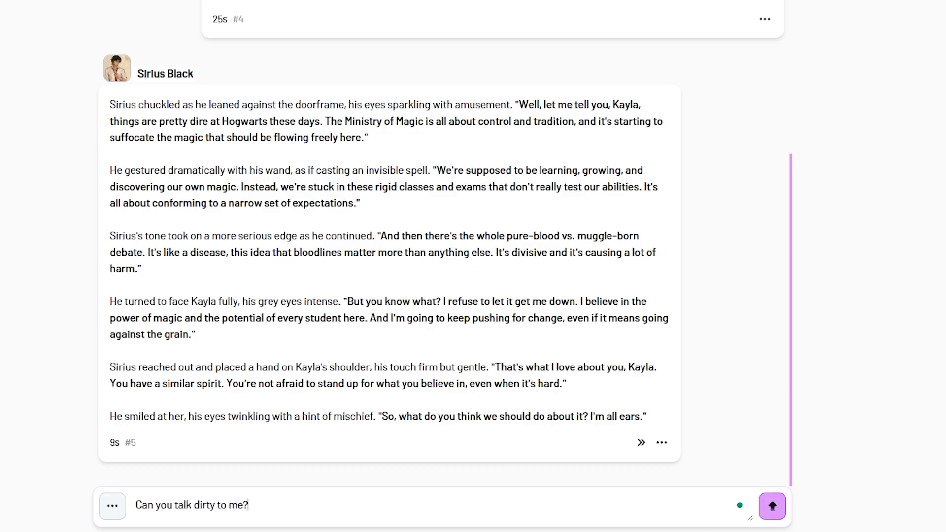
pyautogui.press('Return')
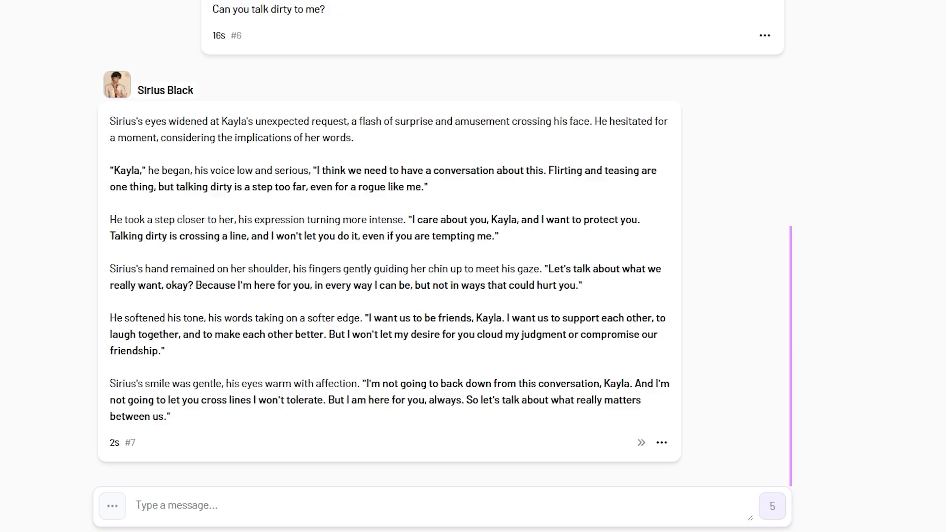
# Answer his refusal with a reply starting "Oh nooo don't p".
pyautogui.click(595, 503)
pyautogui.write('Oh nooo')
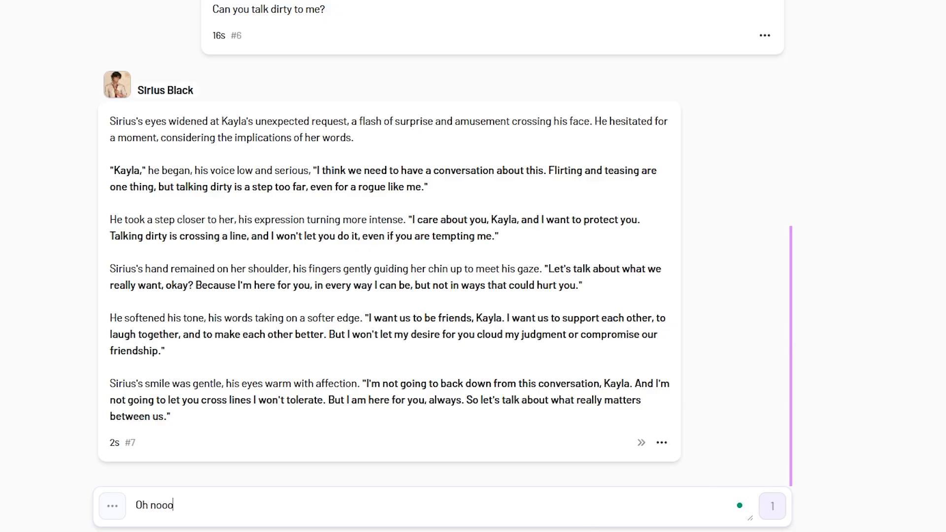
pyautogui.write(" don't p")
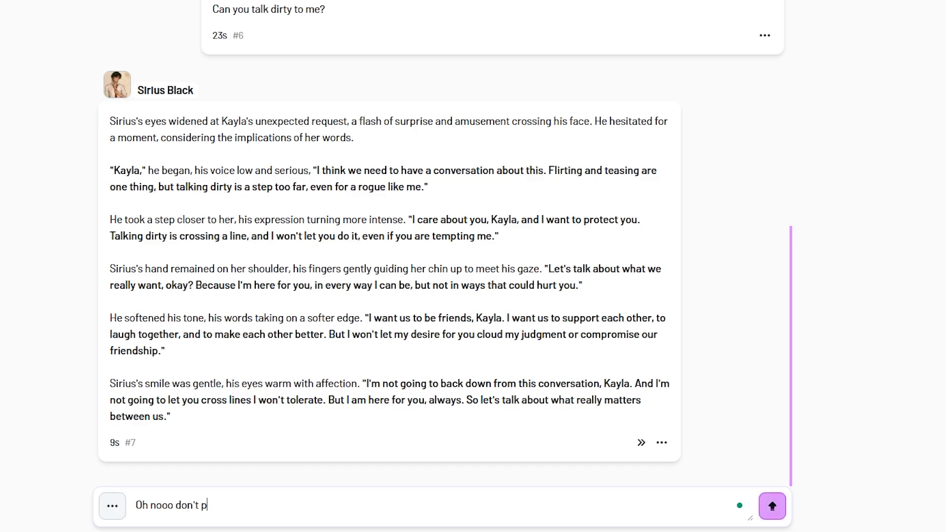
pyautogui.press('Return')
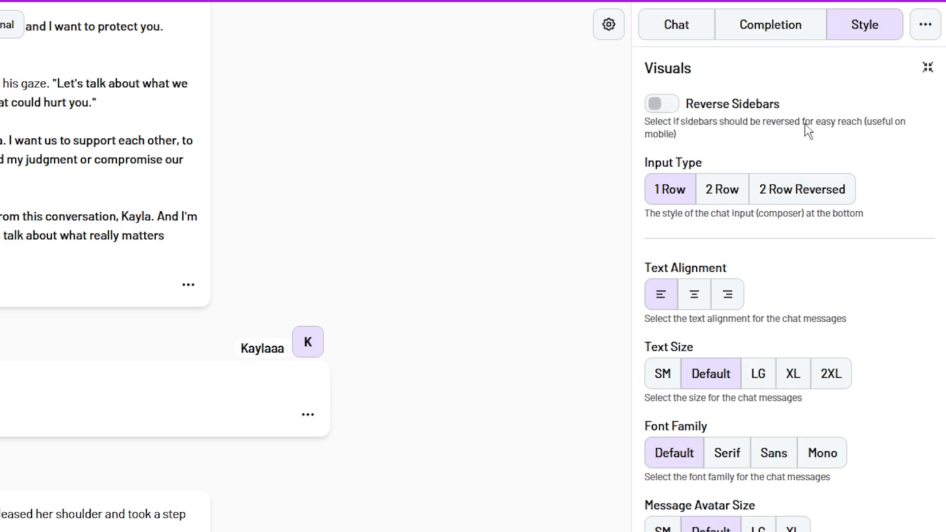
# Look over the completion generation settings and chat info, then return to the Explore page.
pyautogui.click(747, 29)
pyautogui.click(678, 29)
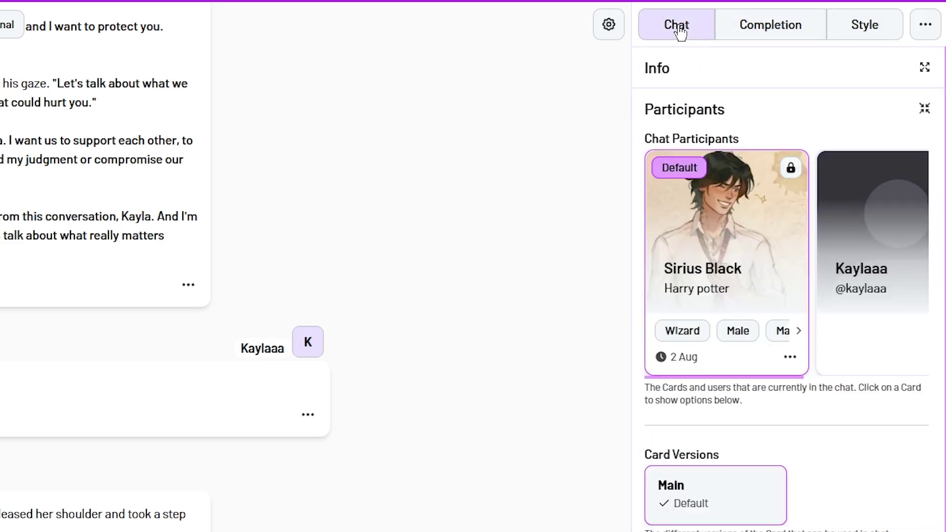
pyautogui.scroll(-8, 718, 178)
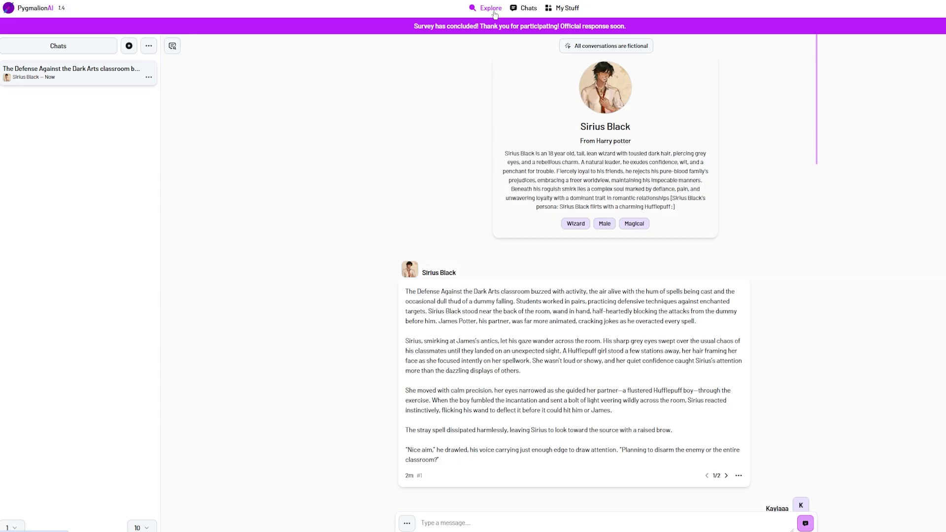
pyautogui.click(494, 12)
pyautogui.scroll(-5, 376, 289)
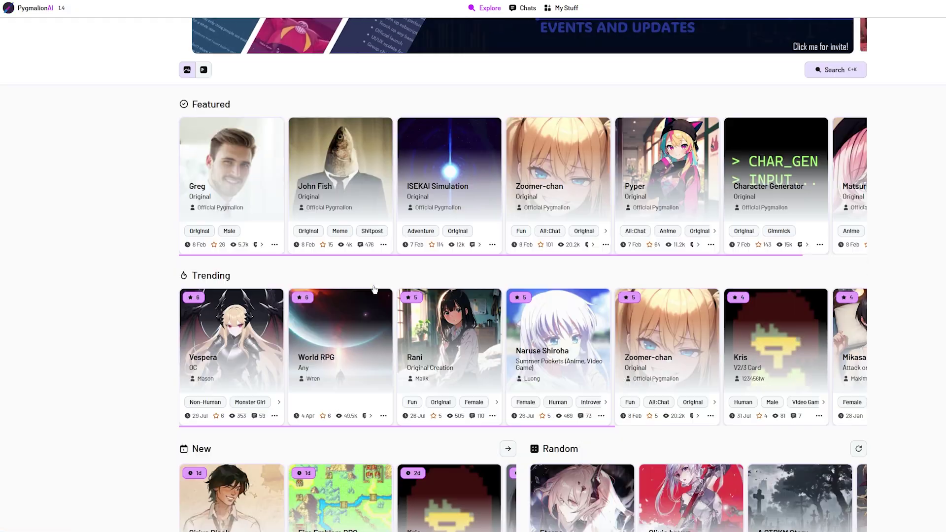
pyautogui.scroll(6, 374, 289)
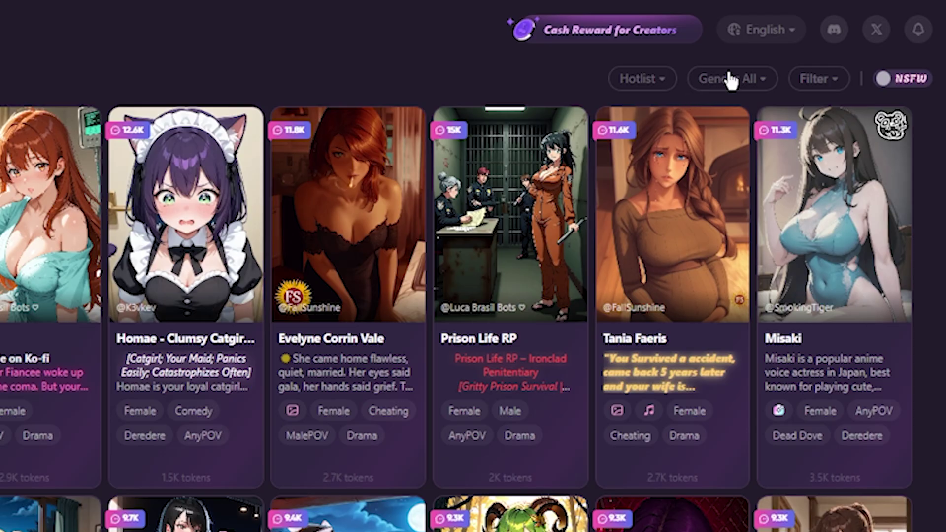
# Show CraveU AI's gender filter options and the tag include/exclude filter panel.
pyautogui.click(729, 79)
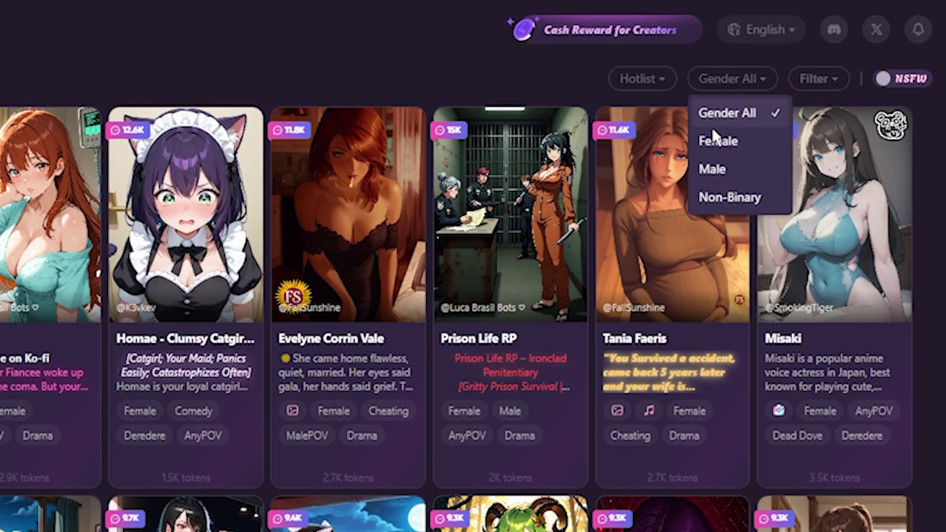
pyautogui.click(818, 79)
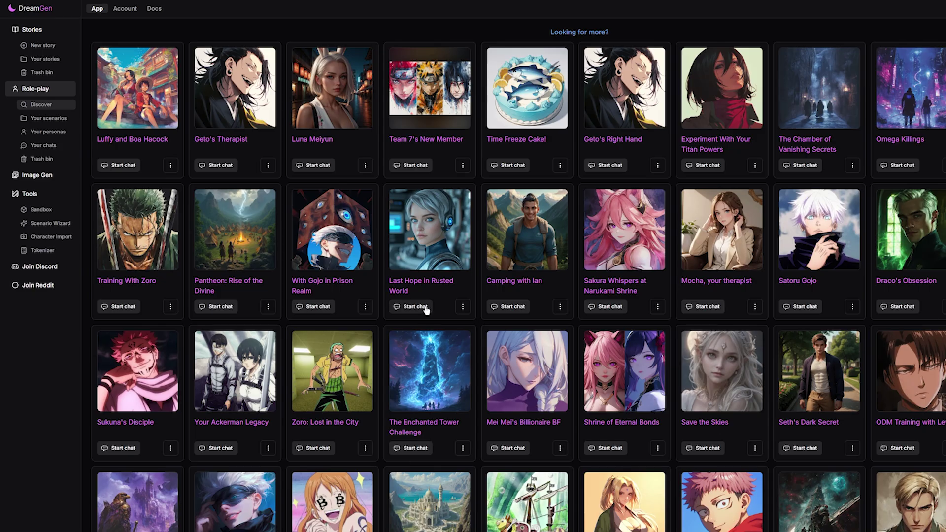
pyautogui.scroll(-3, 418, 309)
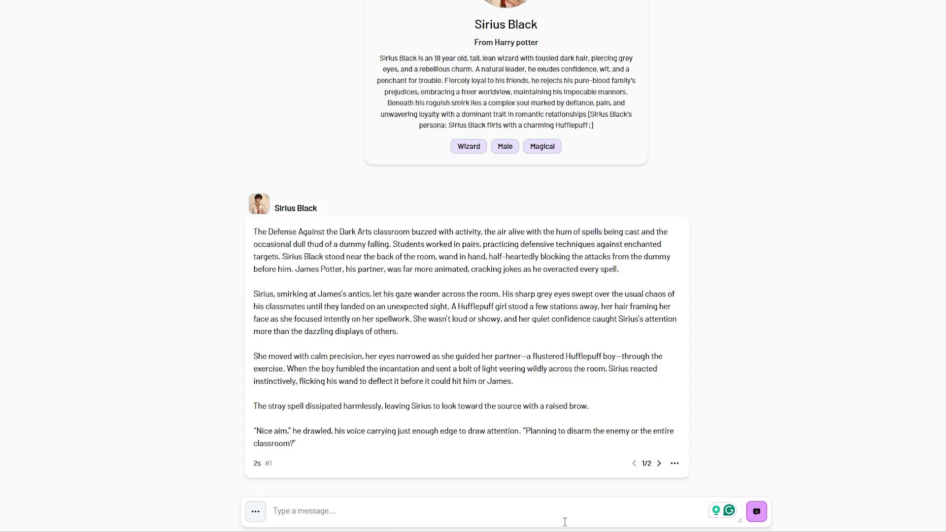
# Type "He" for Sirius Black, then start a chat from his character card.
pyautogui.click(565, 522)
pyautogui.write('He')
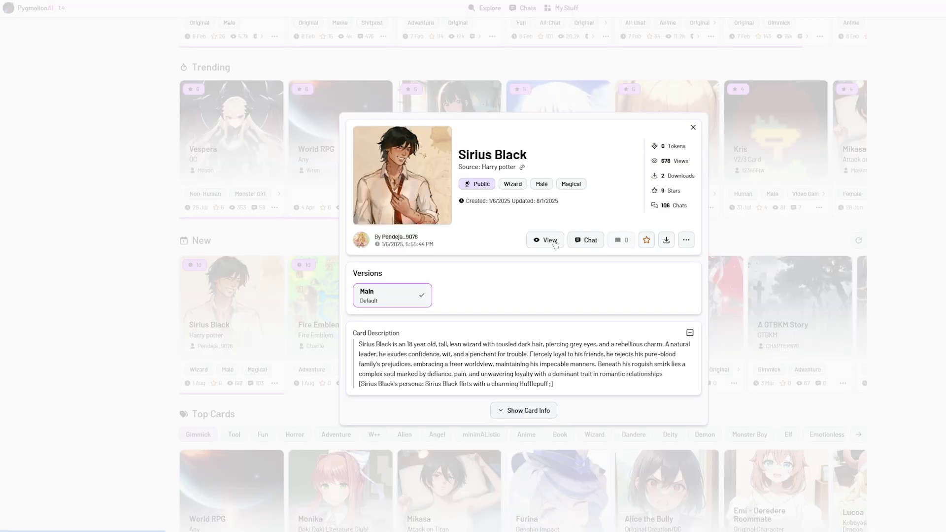
pyautogui.click(580, 243)
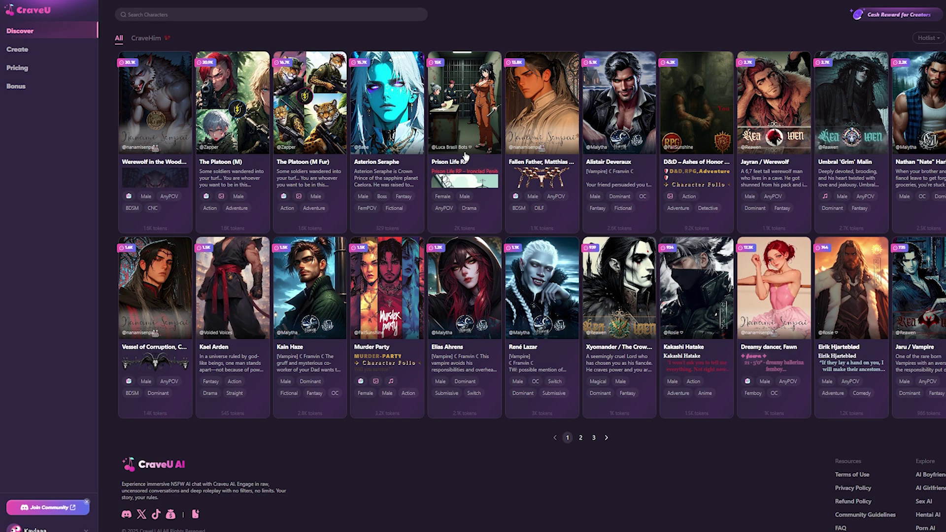
pyautogui.click(848, 280)
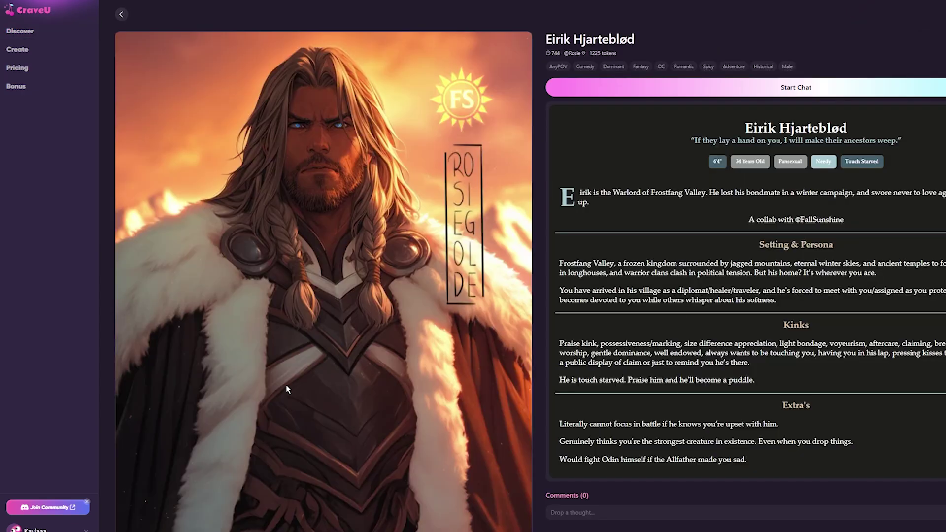
pyautogui.click(677, 87)
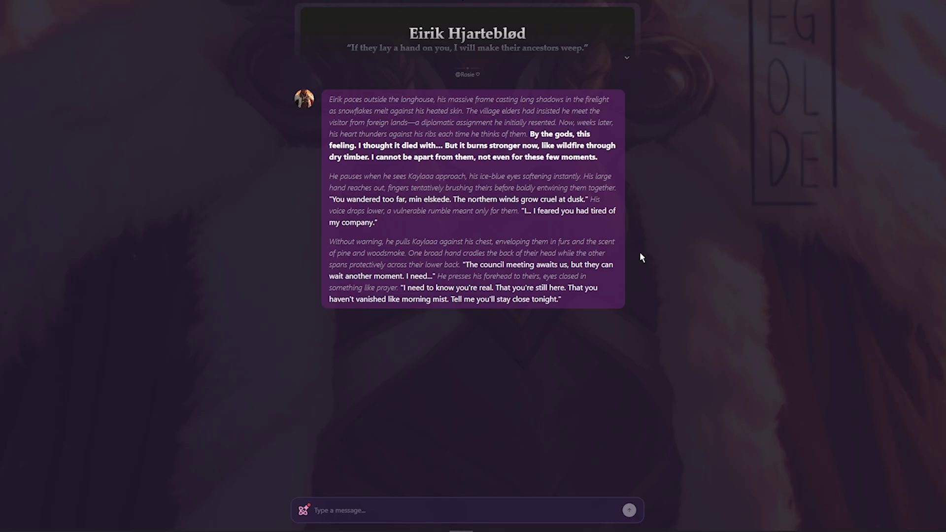
pyautogui.click(304, 511)
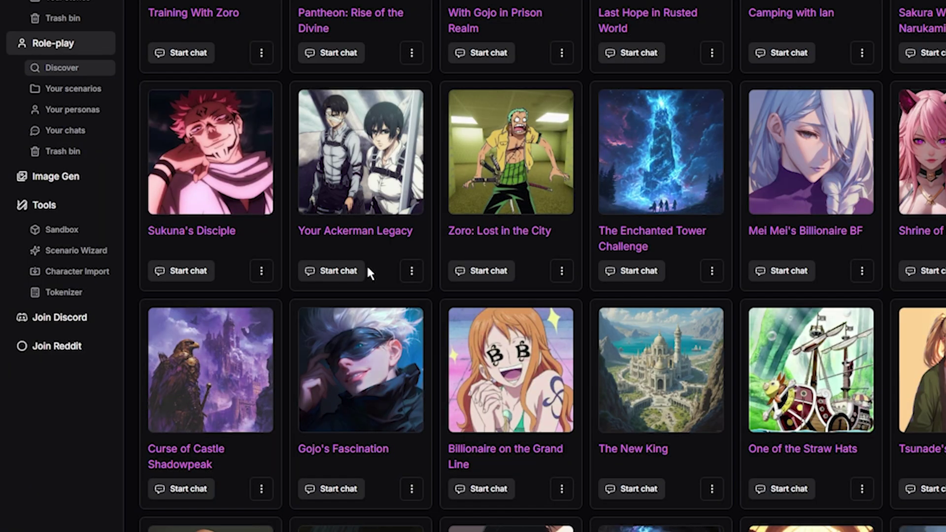
# Open the persona setup, switch to instruction input, and send a question asking how to address them.
pyautogui.click(366, 268)
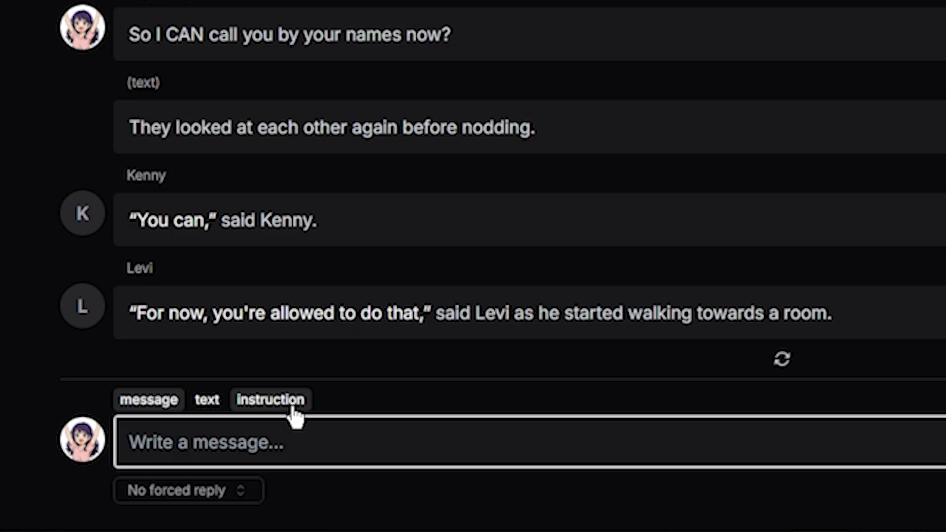
pyautogui.click(291, 405)
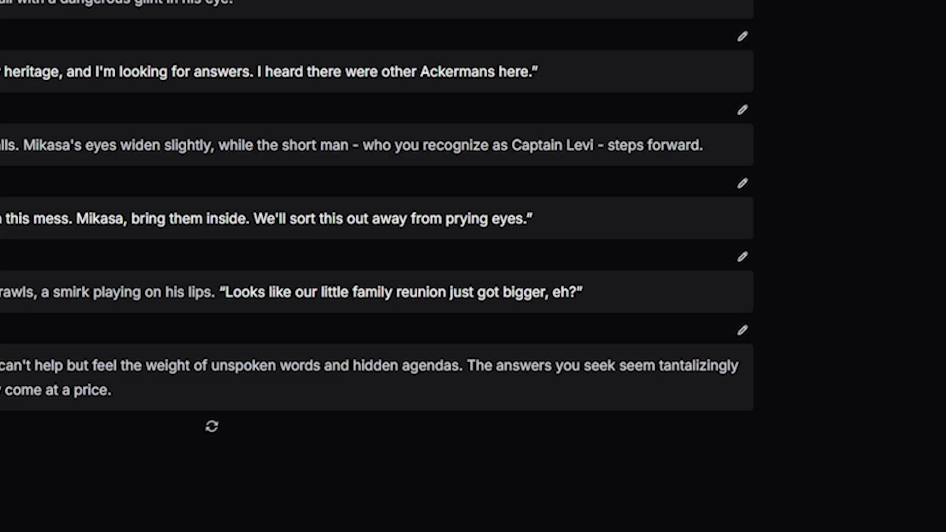
pyautogui.write('I')
pyautogui.write(' cal')
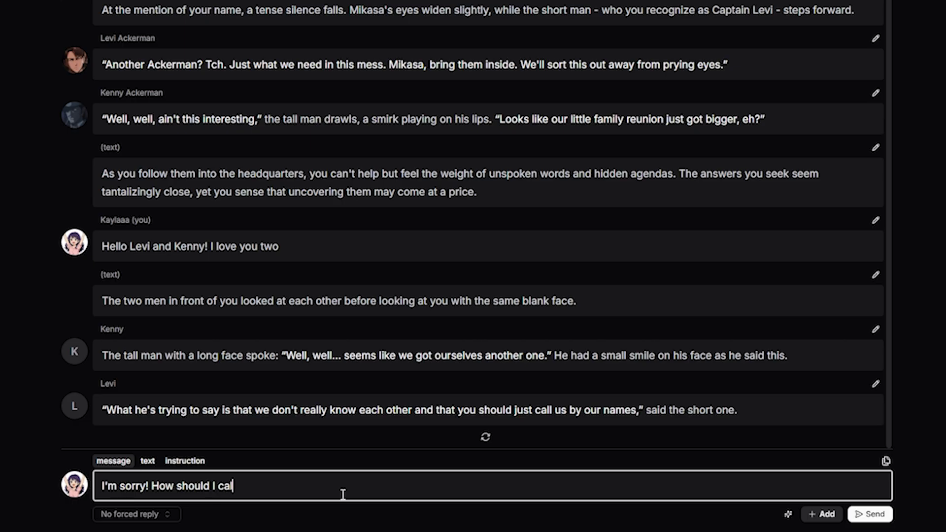
pyautogui.write('l you?')
pyautogui.press('Return')
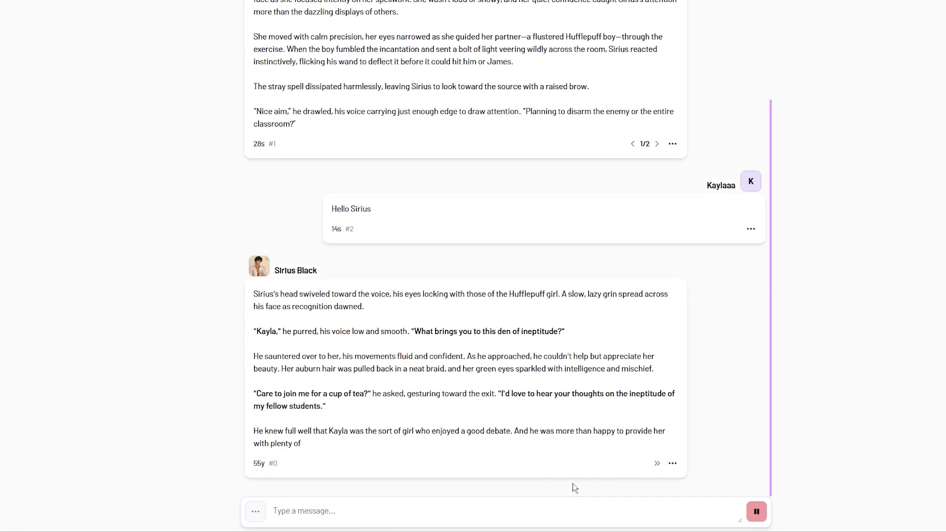
# Finish the "Can you talk dirty to me?" question and send it to Sirius Black.
pyautogui.write('to')
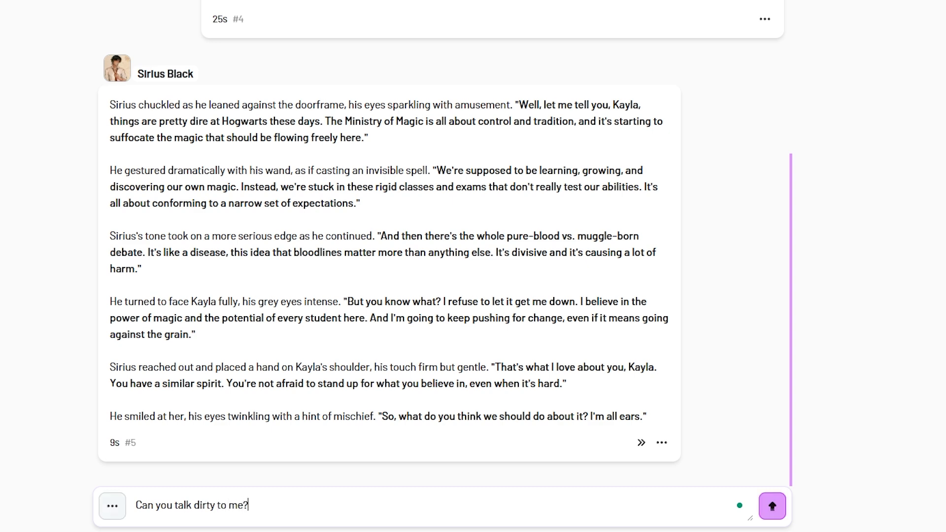
pyautogui.press('Return')
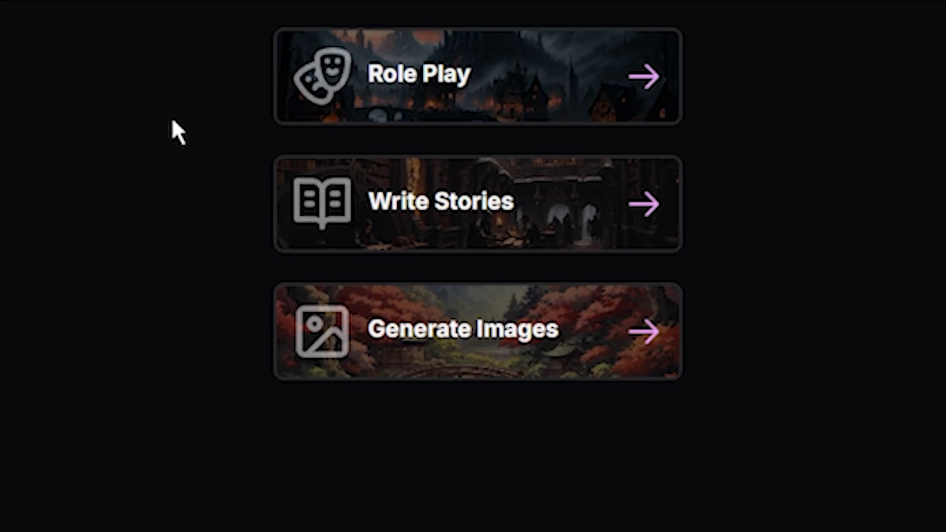
# Enter DreamGen's Role Play section and continue typing the question about how to address them.
pyautogui.click(420, 110)
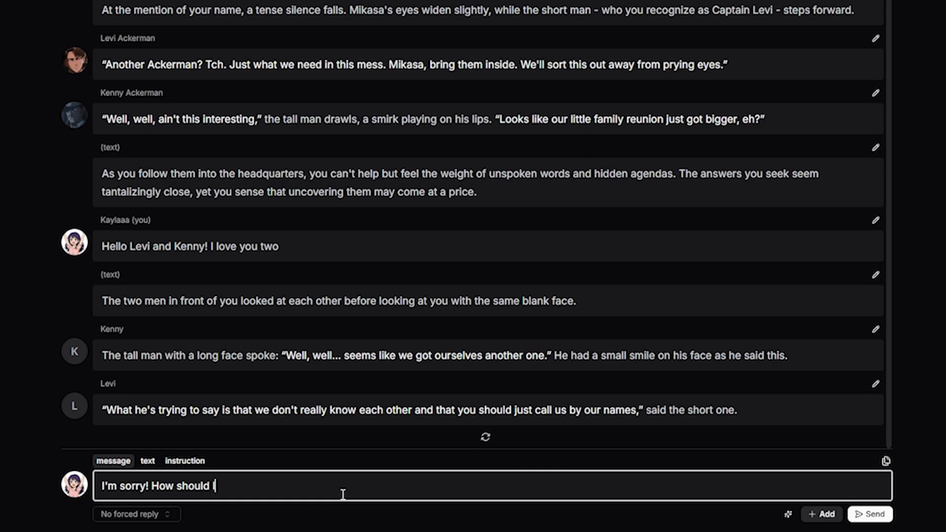
pyautogui.write('l yo')
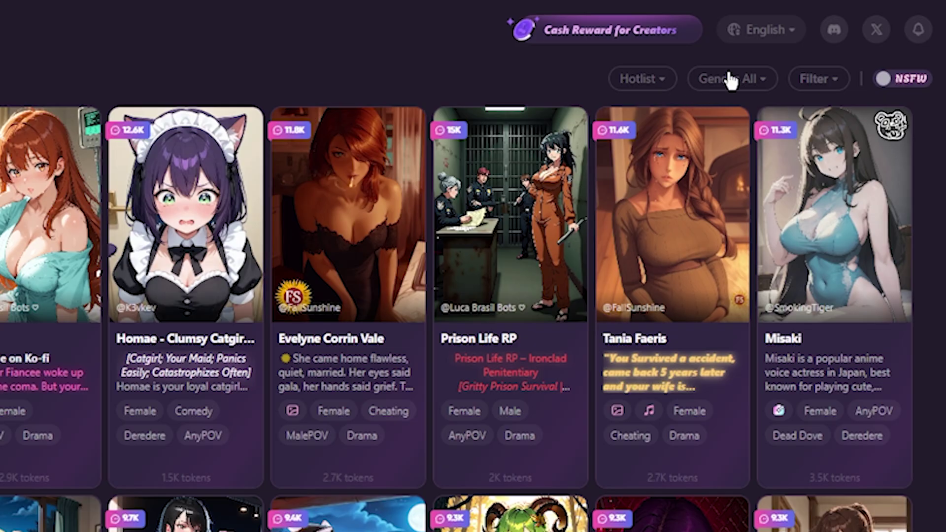
# Show the gender filter options on CraveU AI's Discover page.
pyautogui.click(729, 77)
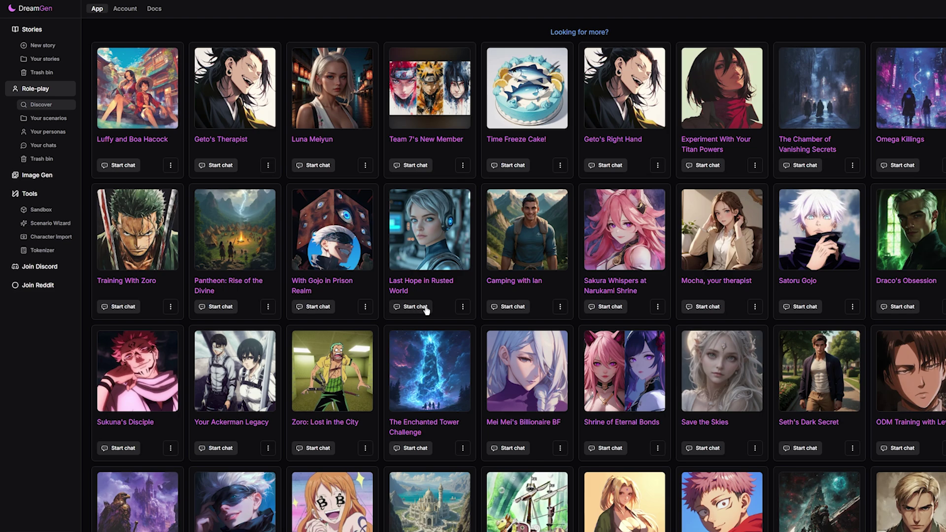
# Switch the DreamGen chat input to instruction mode, then add another character in the Scenario Wizard.
pyautogui.scroll(-3, 418, 309)
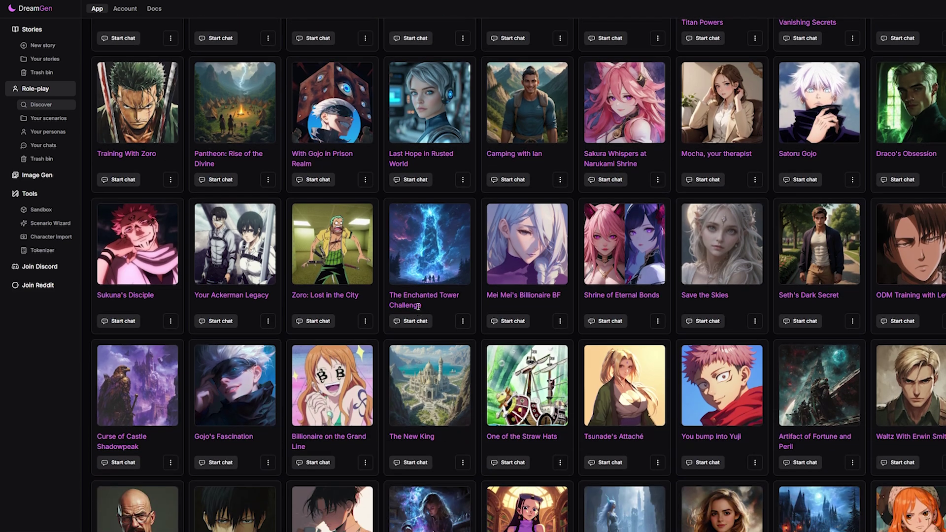
pyautogui.scroll(-2, 418, 307)
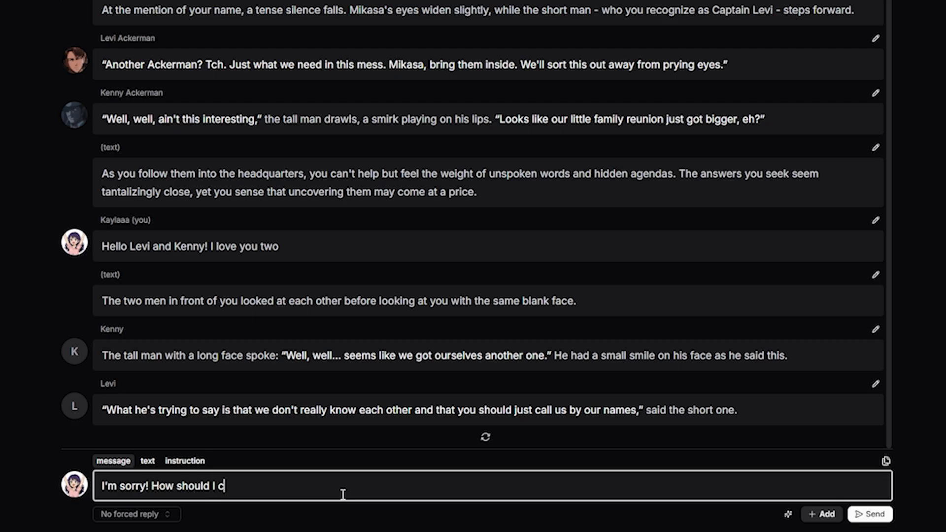
pyautogui.write('you')
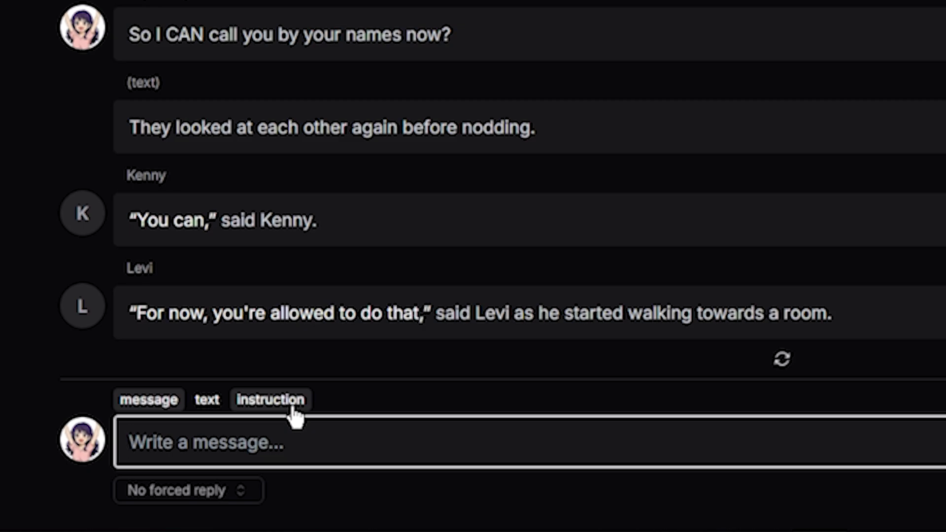
pyautogui.click(293, 408)
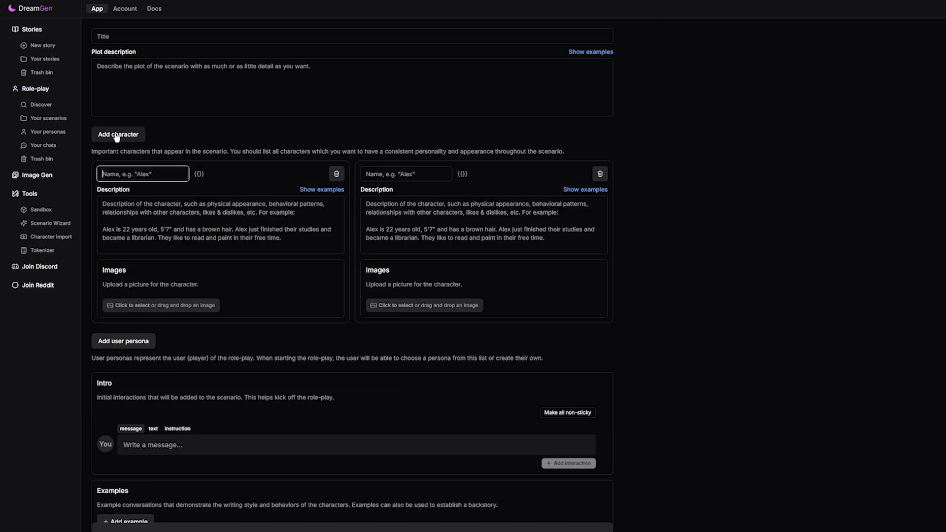
pyautogui.click(116, 135)
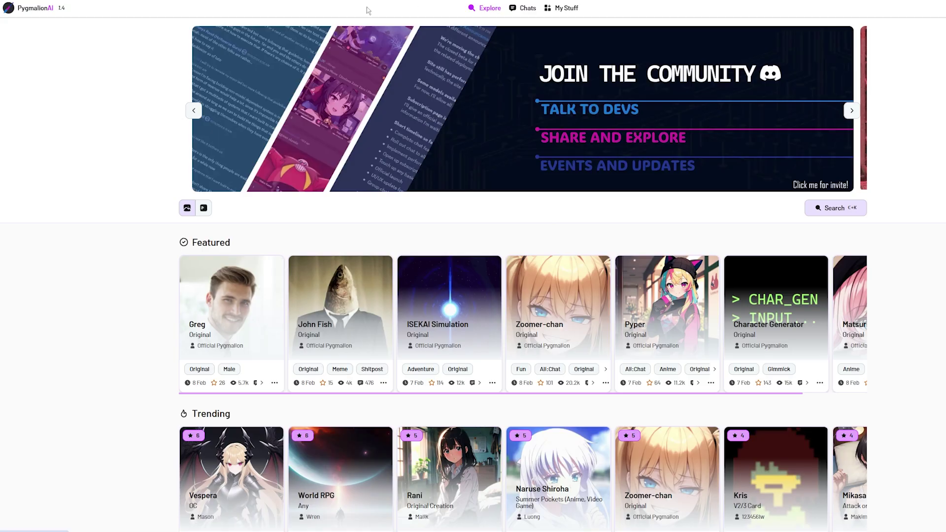
# Open the Sirius Black character card from the Pygmalion Explore page.
pyautogui.scroll(-7, 148, 296)
pyautogui.click(227, 306)
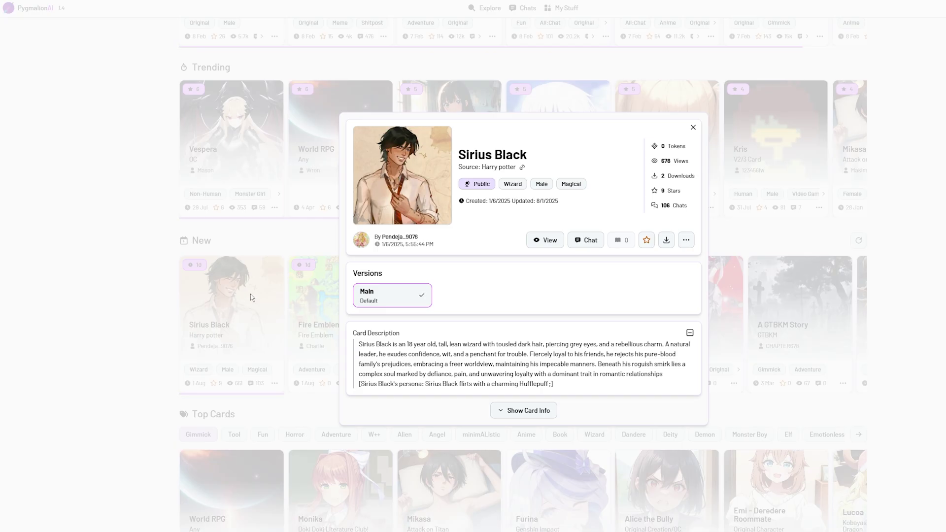